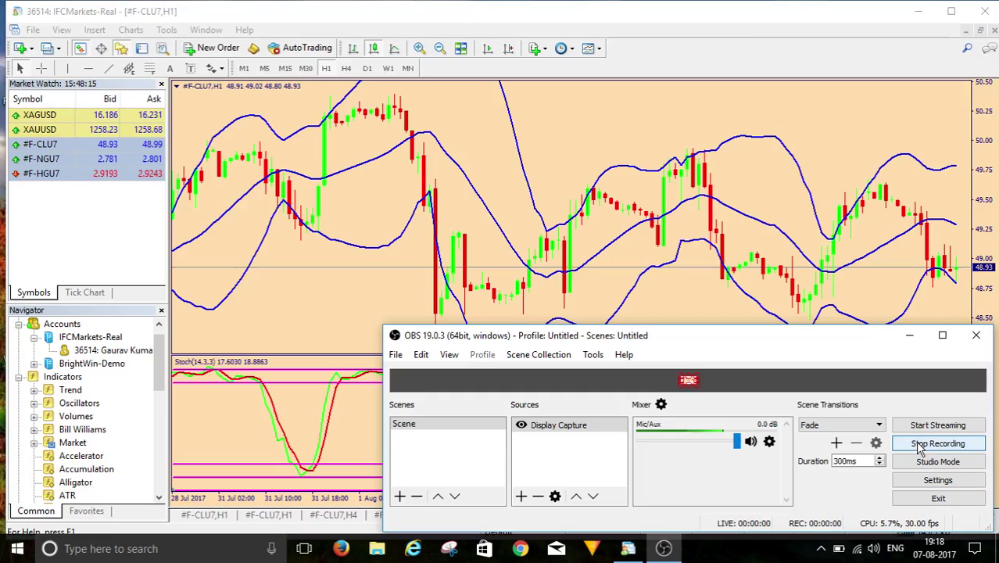
Step: Minimize the OBS window and bring the #F-CLU7 H1 chart back to the period starting 26 July 2017
left_click(912, 337)
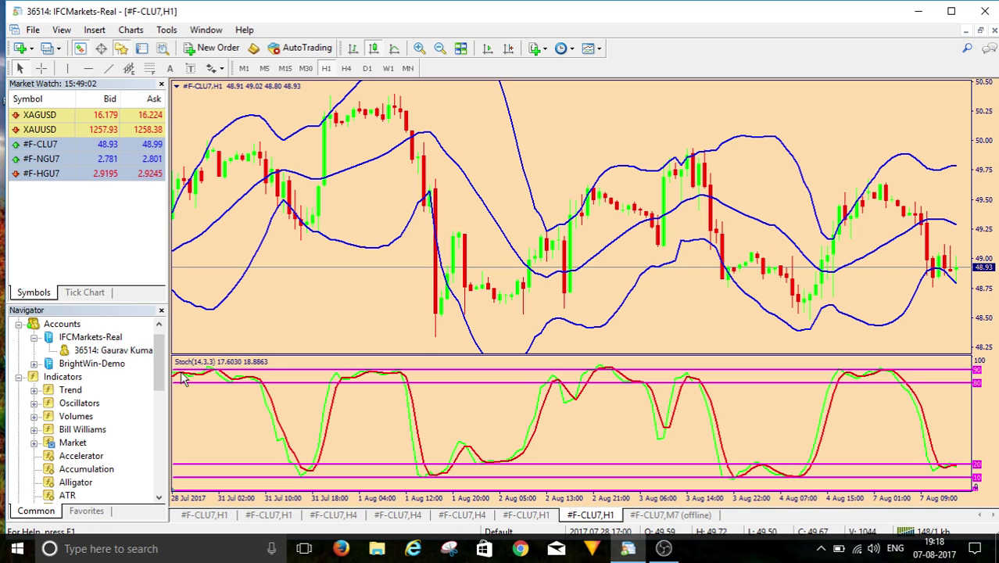
mouse_move(216, 375)
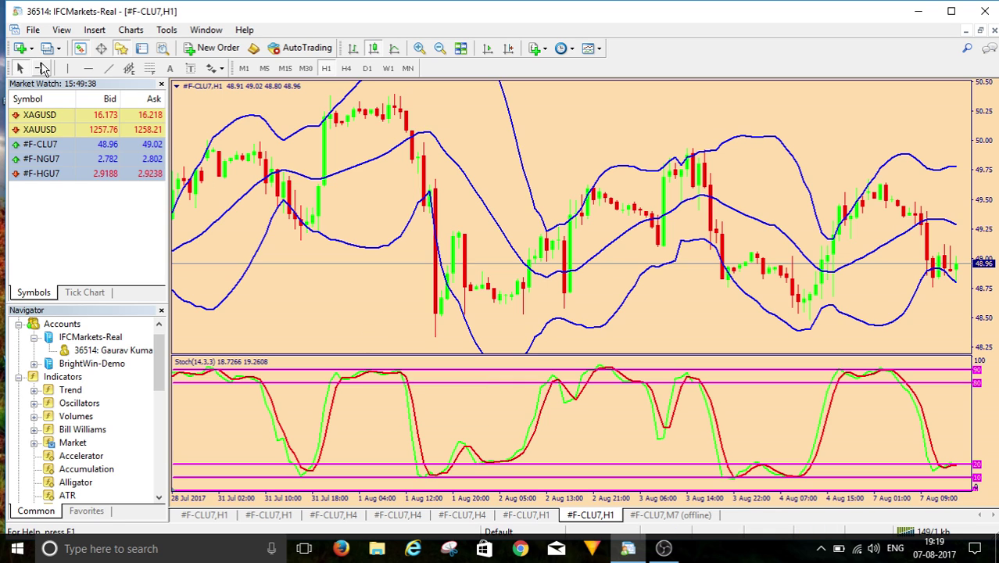
left_click(41, 69)
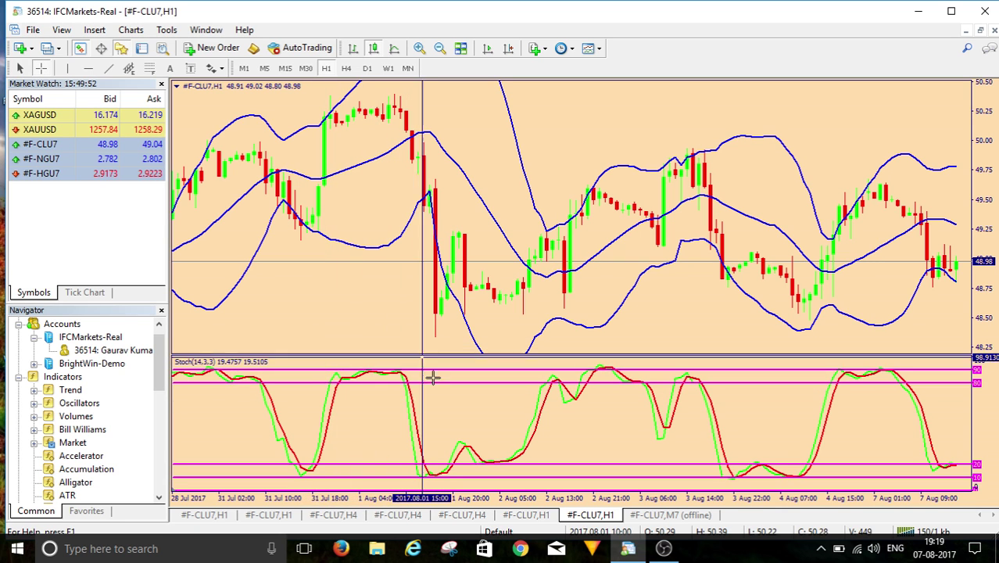
left_click(290, 329)
left_click_drag(291, 322, 613, 322)
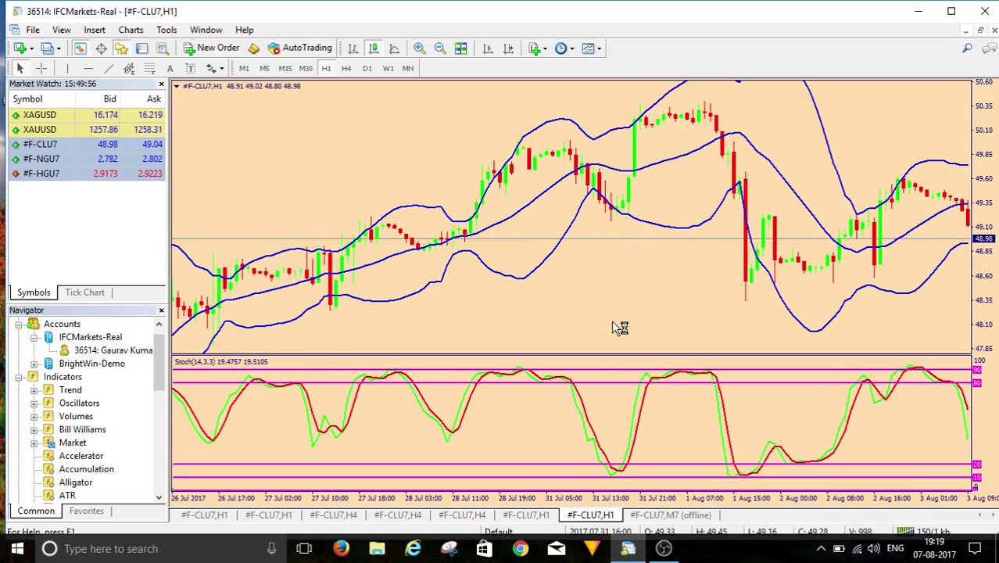
Step: Examine the candles at the upper Bollinger Band on 27 and 28 July with the crosshair, comparing them with the Stochastic
left_click(43, 69)
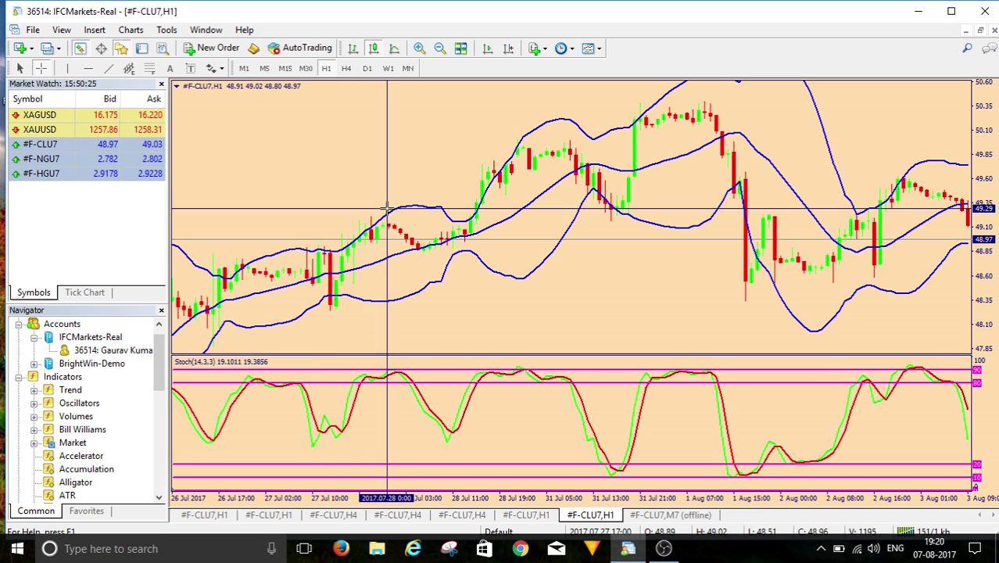
mouse_move(348, 232)
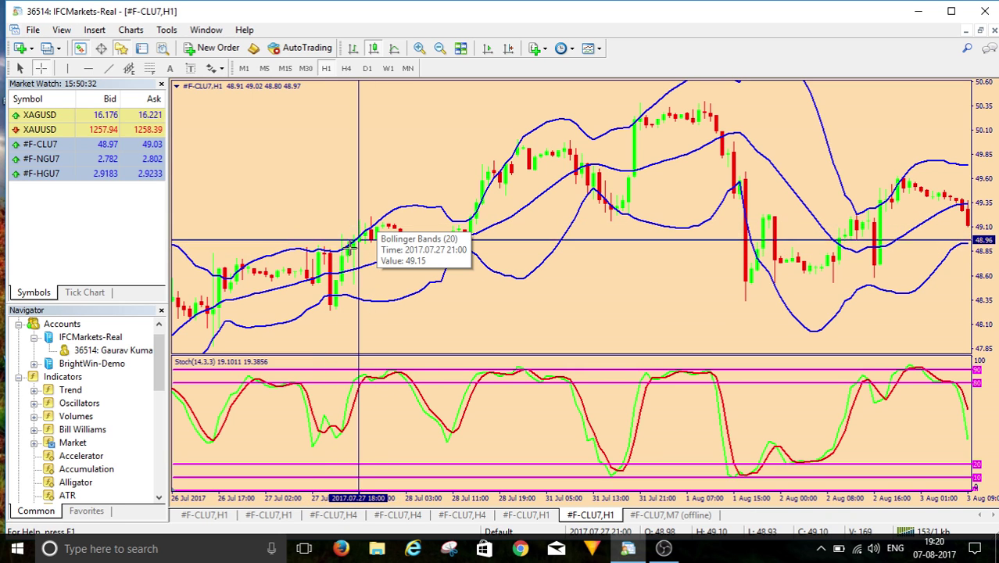
mouse_move(378, 225)
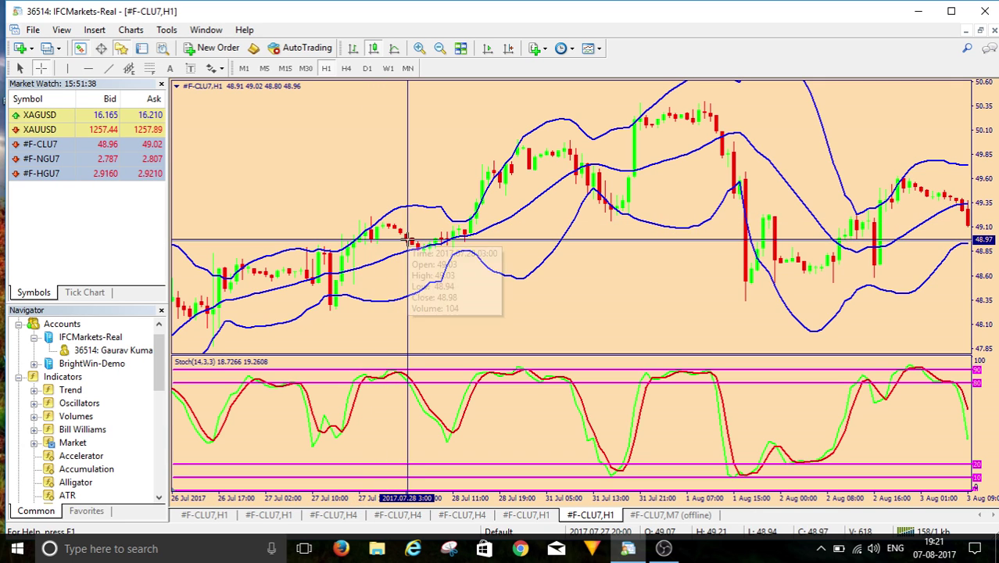
mouse_move(407, 240)
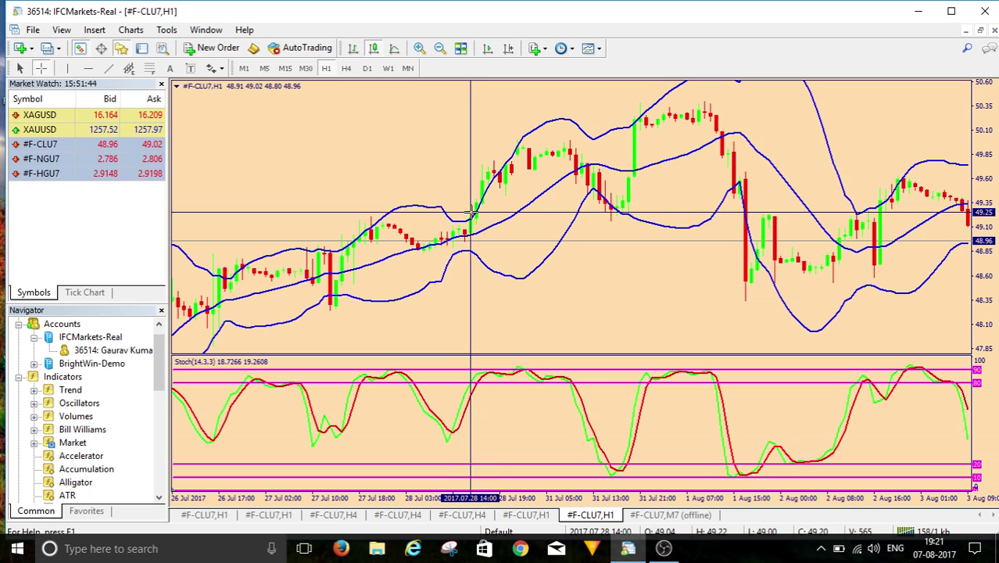
mouse_move(444, 240)
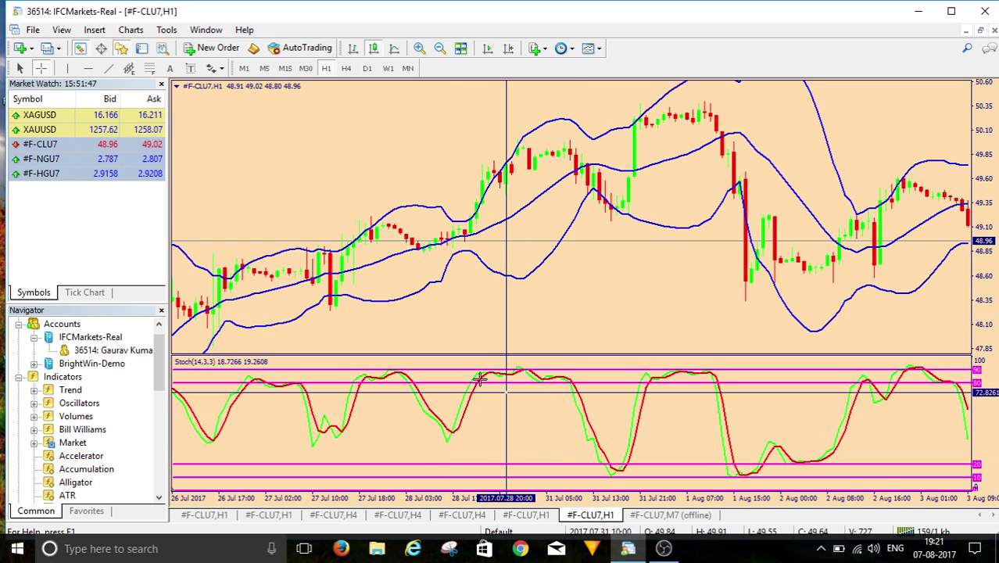
mouse_move(490, 370)
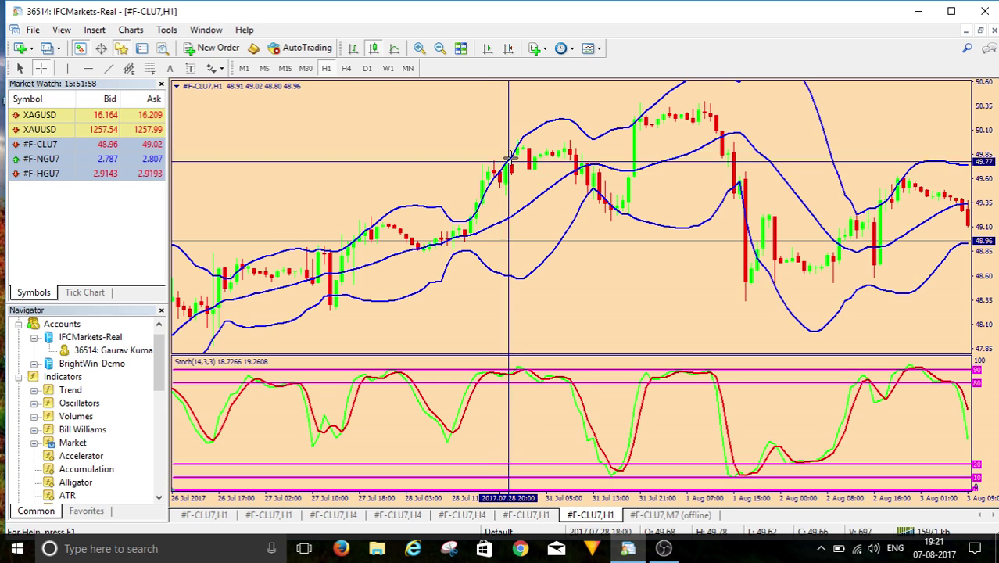
mouse_move(518, 149)
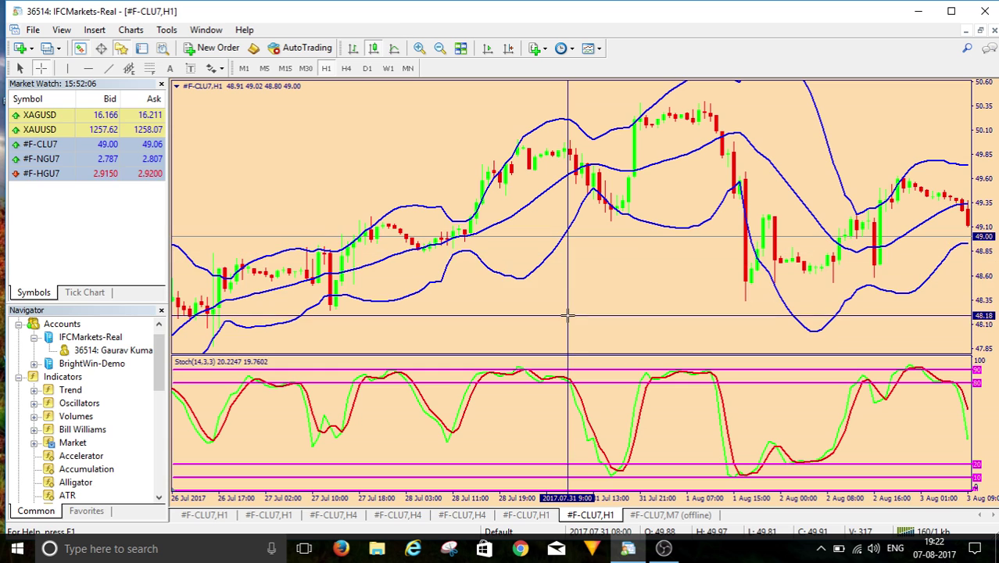
Step: Trace the Stochastic and price from 31 July to 1 August with the crosshair, including the candles around the lower Bollinger Band
mouse_move(566, 382)
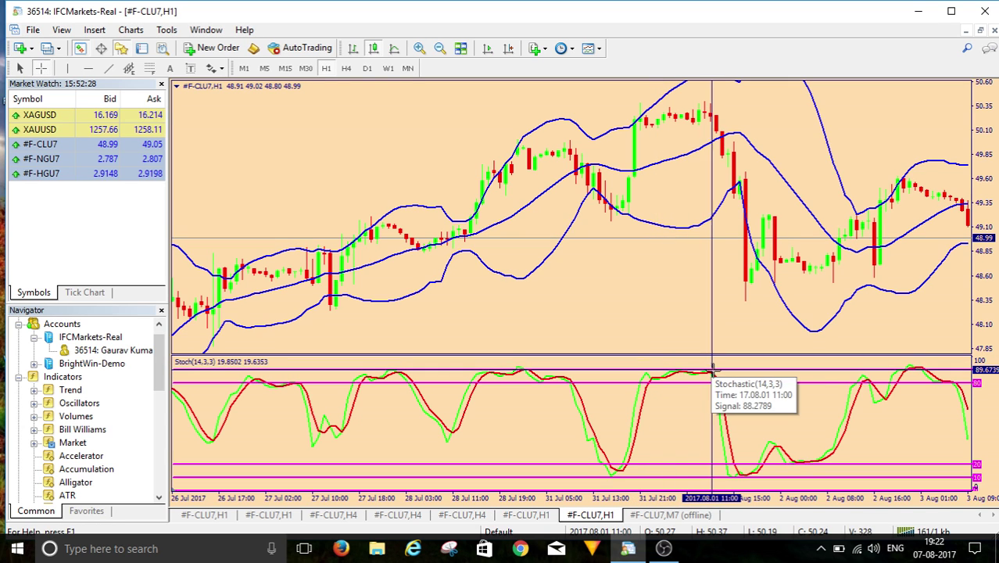
mouse_move(709, 369)
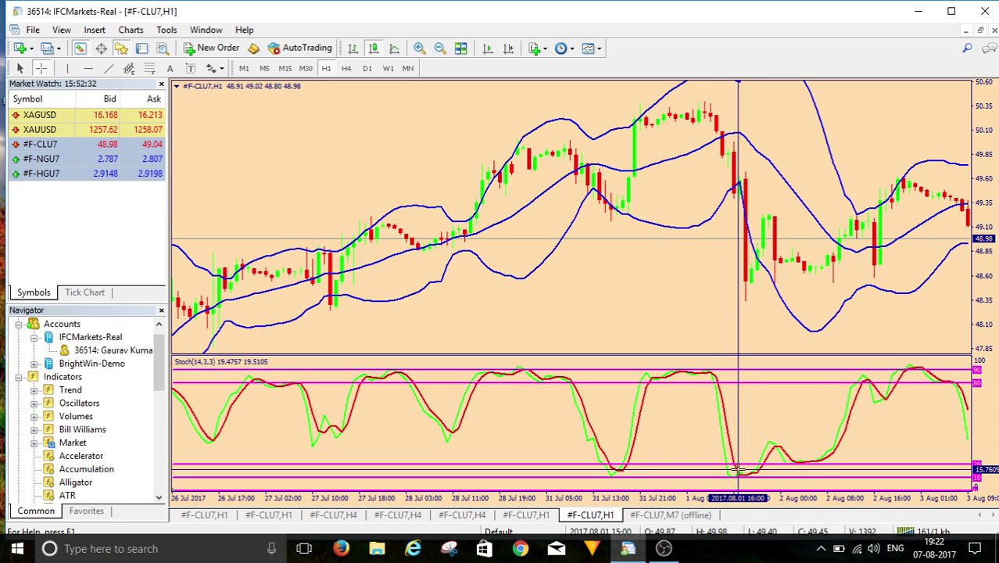
mouse_move(740, 472)
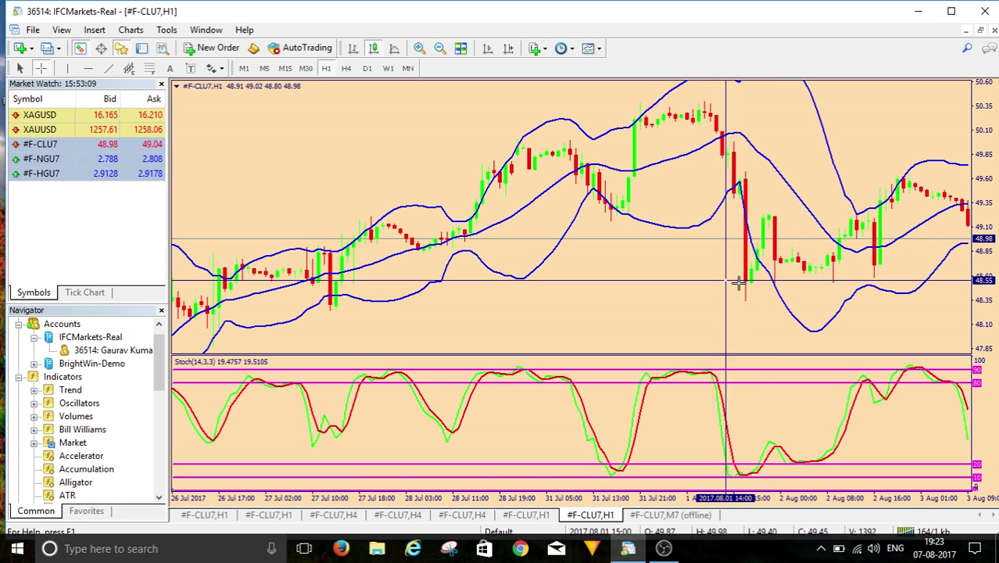
mouse_move(750, 270)
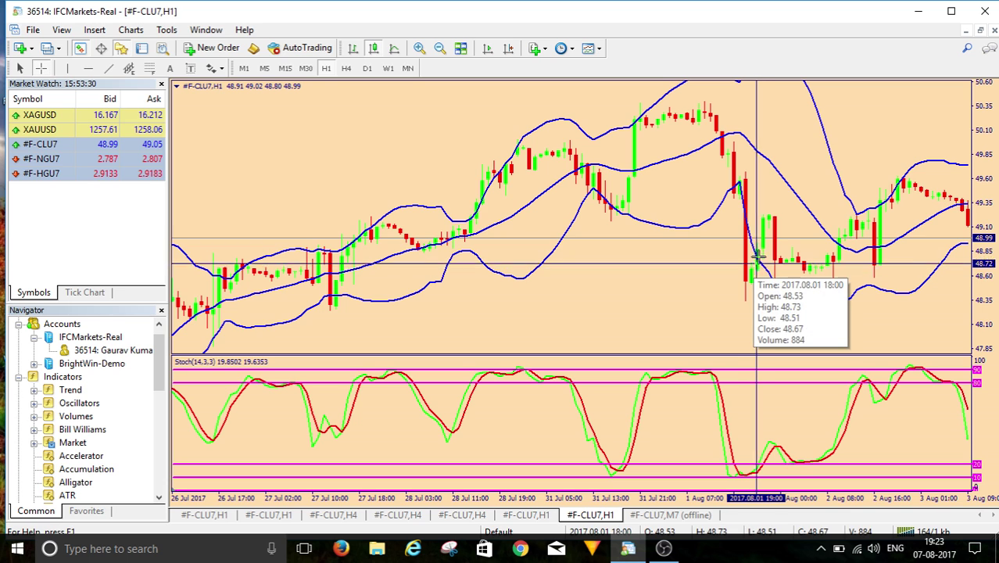
mouse_move(760, 248)
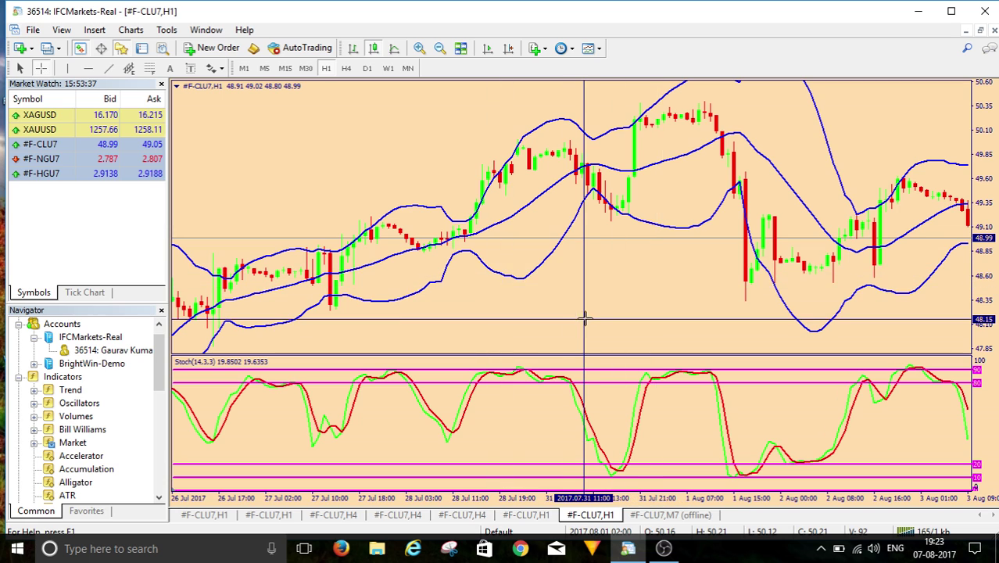
left_click(543, 323)
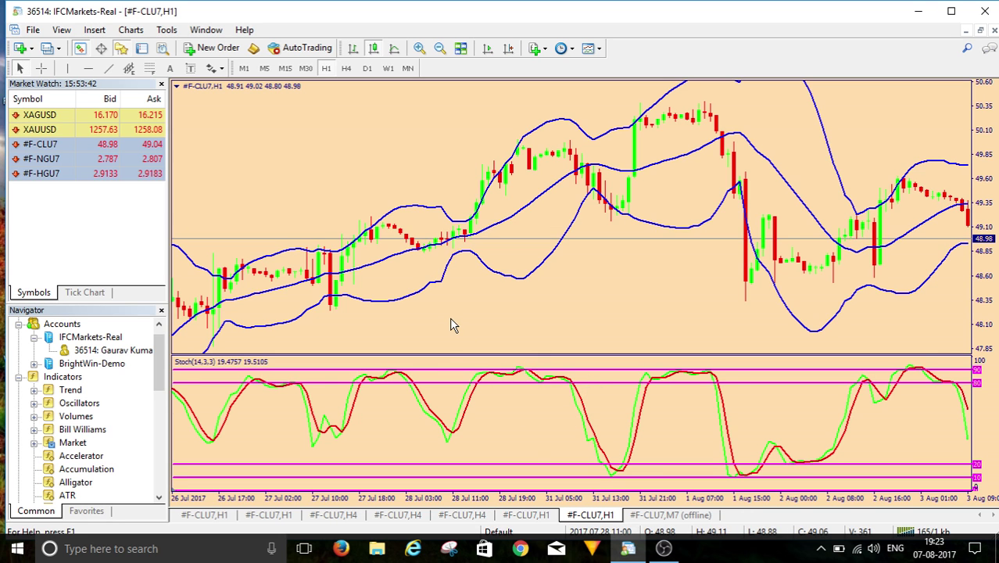
Step: Examine the Bollinger Band touches and matching Stochastic levels from 21 to 26 July 2017 with the crosshair
left_click_drag(471, 328, 720, 302)
left_click_drag(480, 306, 766, 280)
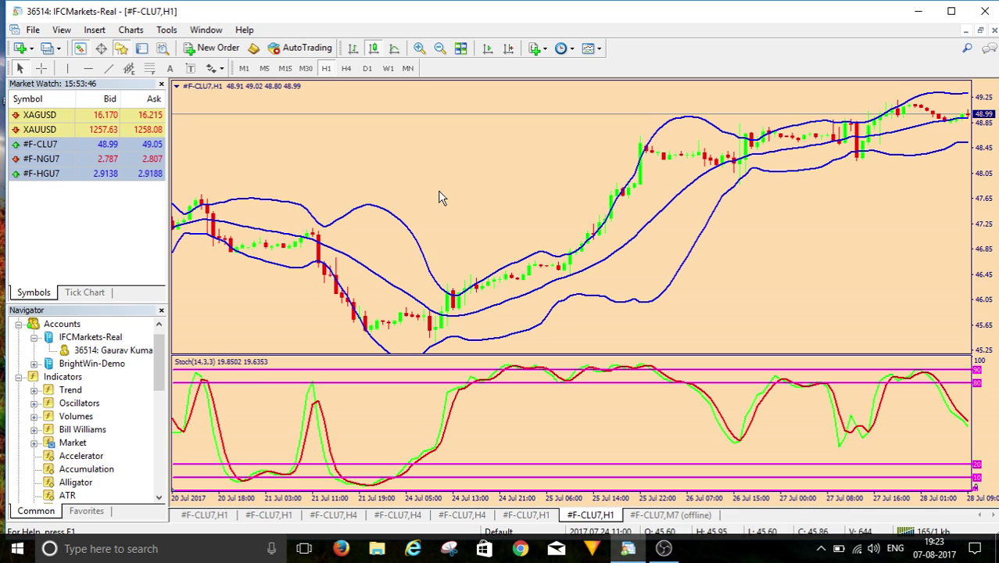
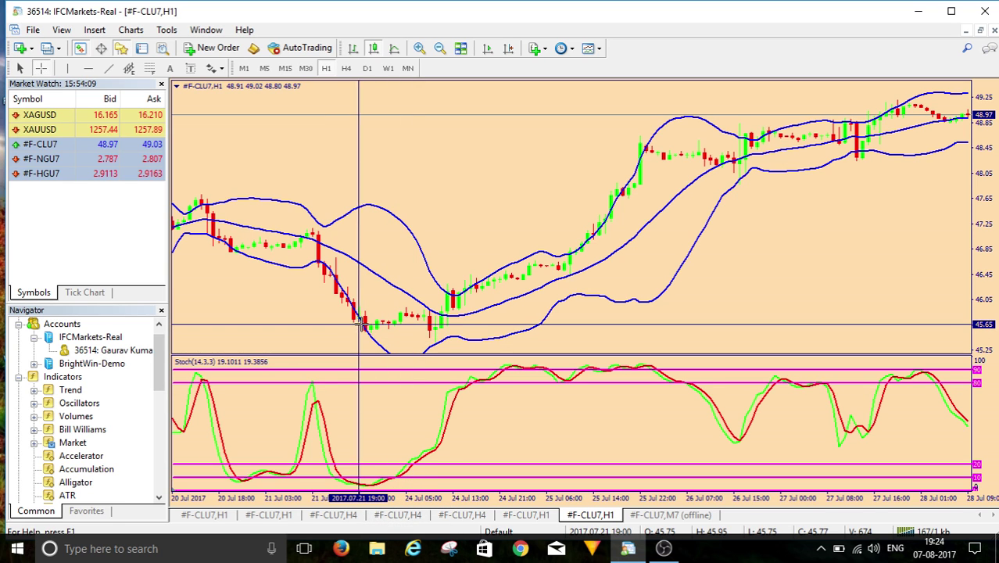
mouse_move(367, 325)
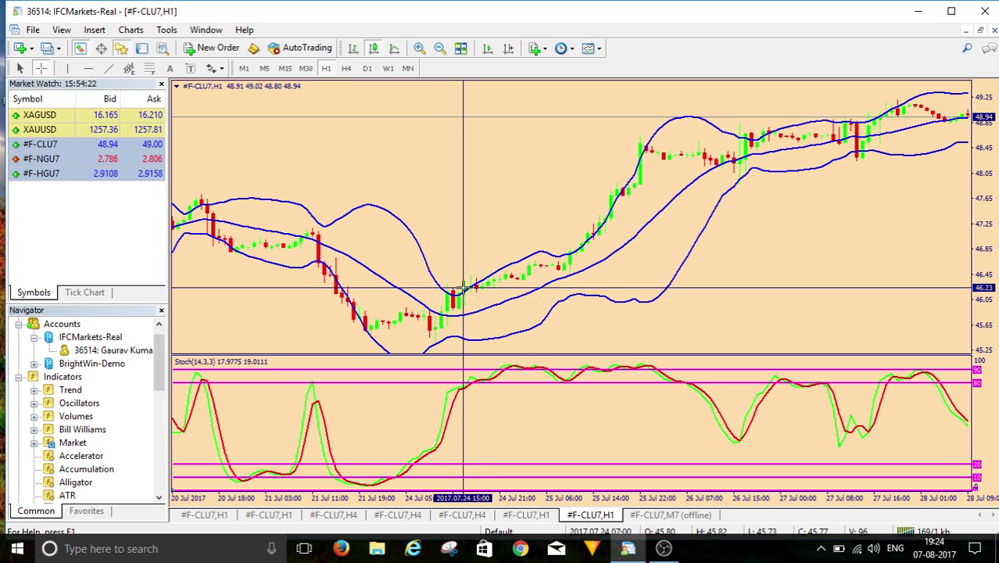
mouse_move(474, 283)
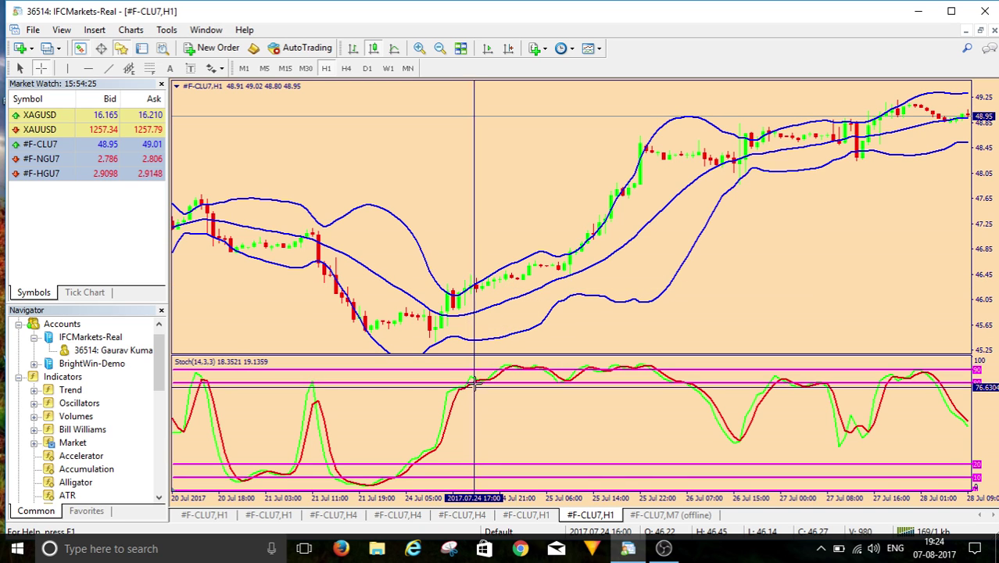
mouse_move(476, 381)
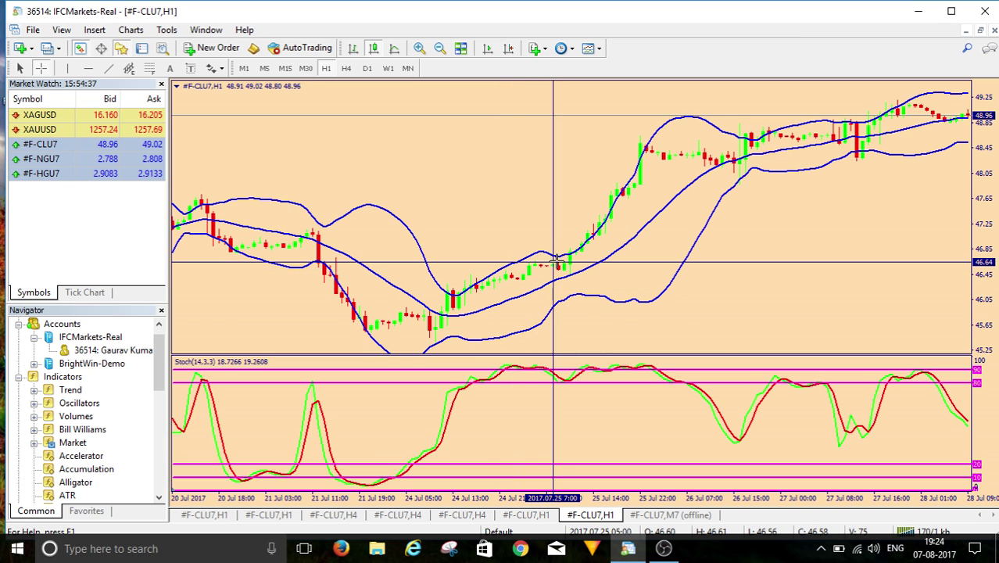
mouse_move(570, 256)
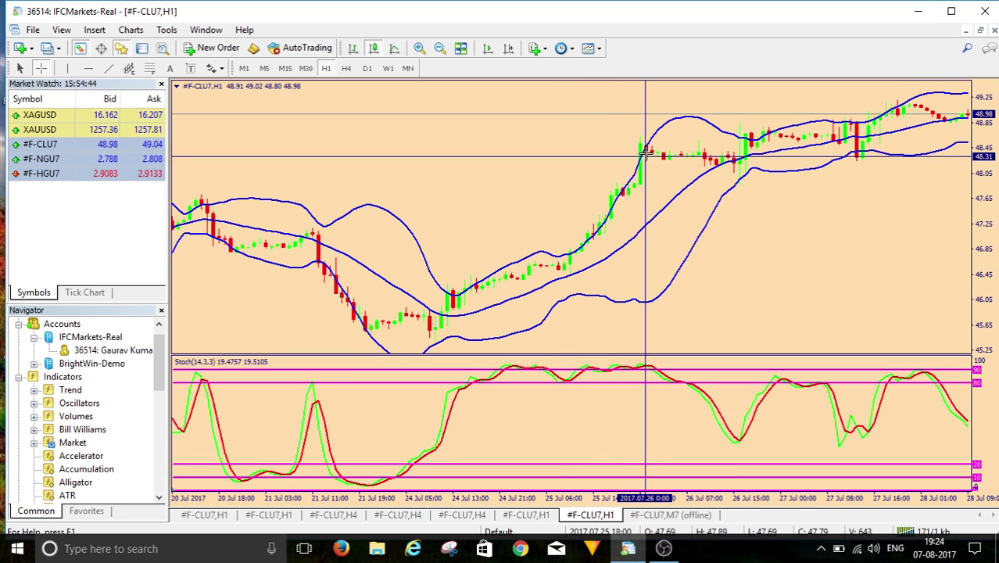
mouse_move(661, 137)
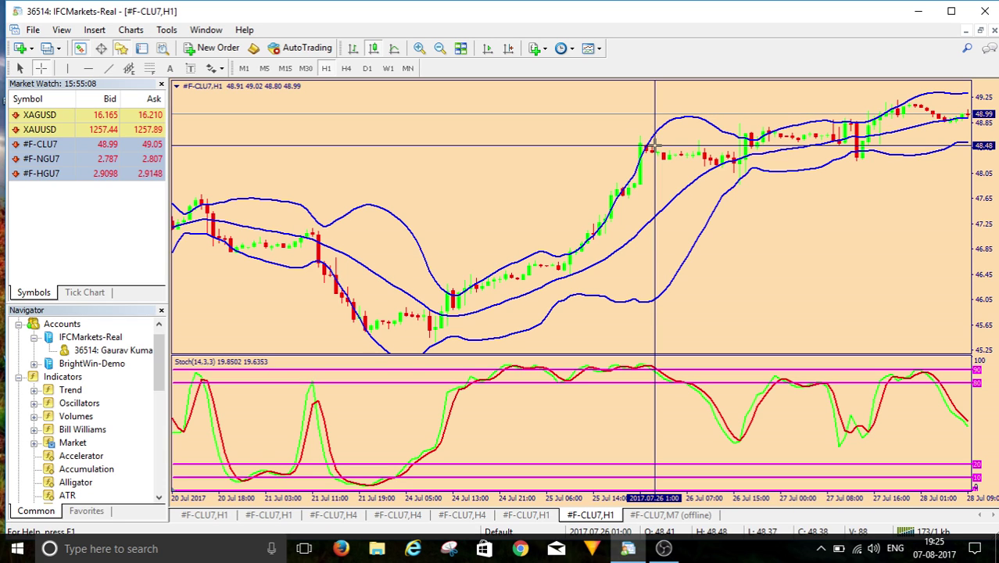
left_click(807, 269)
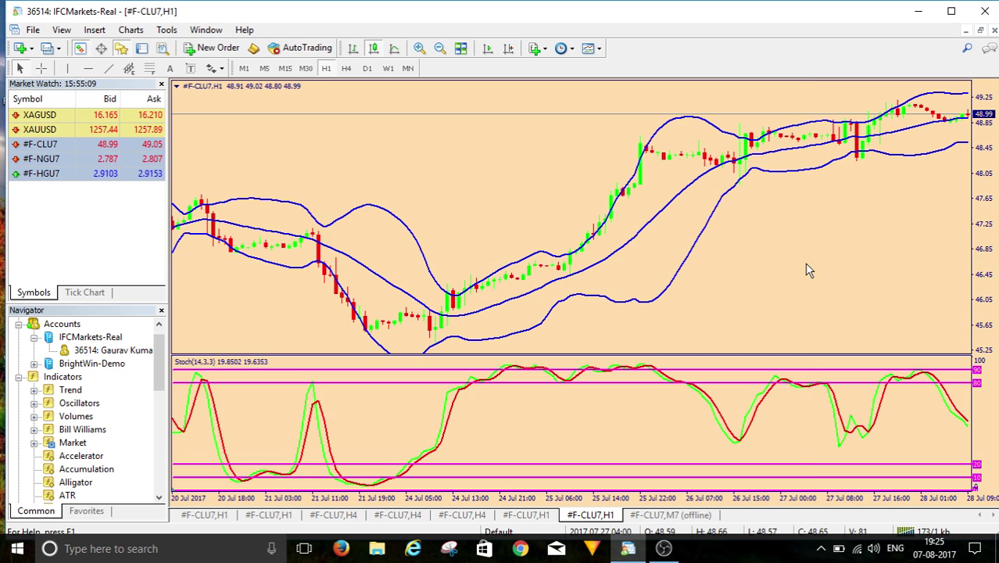
Step: Browse the H1 chart's history back to early June 2017 for earlier Bollinger Band and Stochastic setups
scroll(469, 180, "up", 5)
scroll(547, 188, "up", 10)
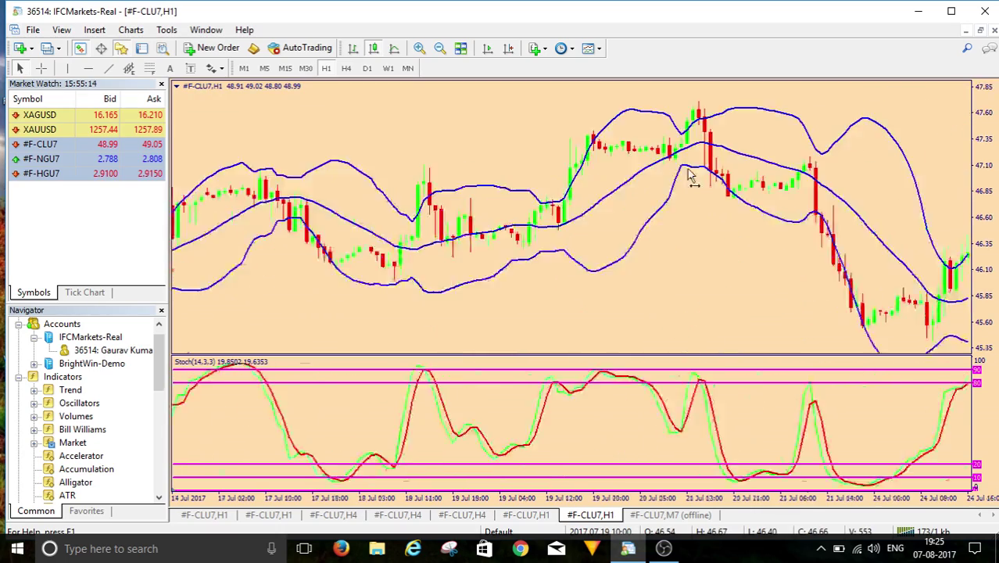
scroll(383, 195, "up", 8)
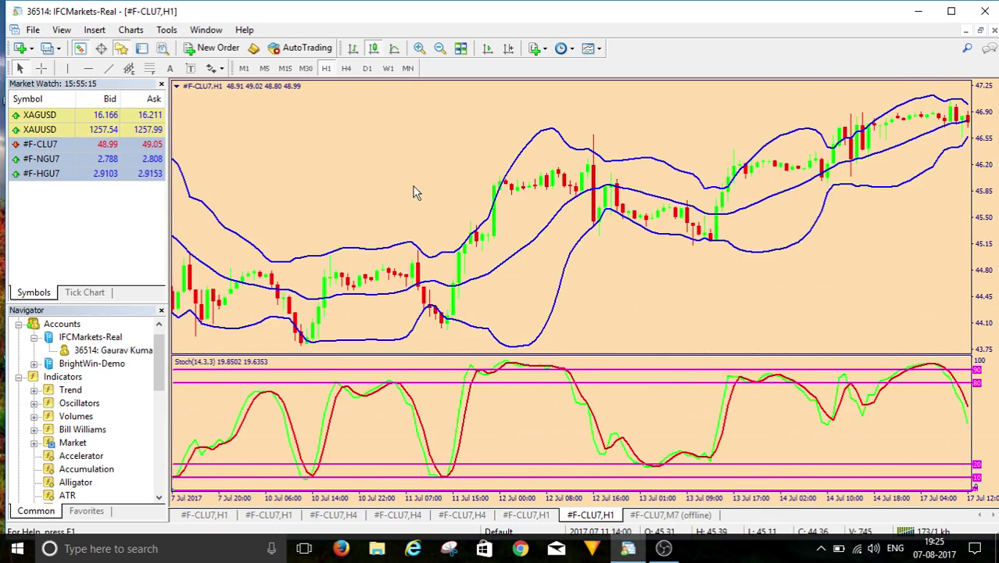
scroll(371, 188, "up", 8)
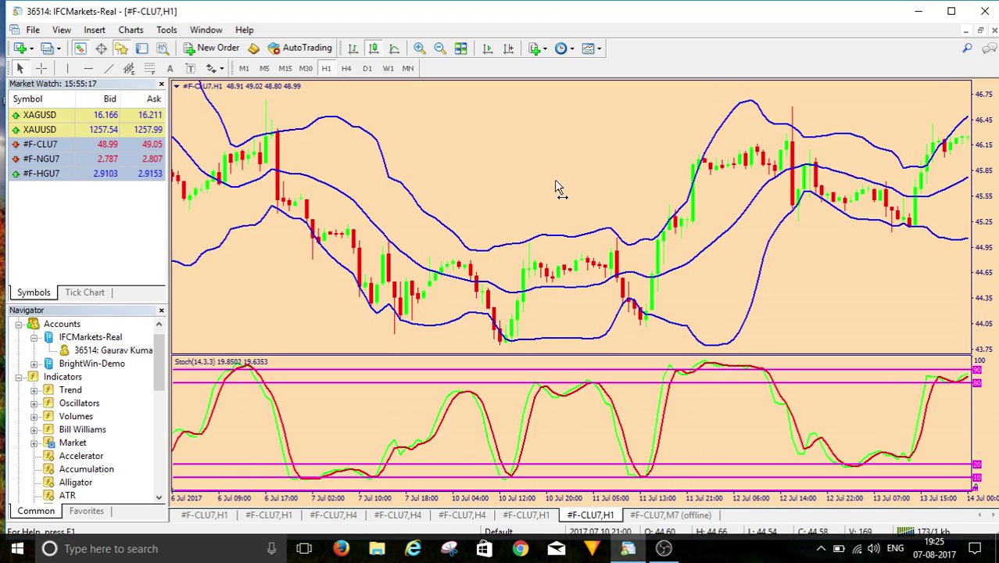
scroll(605, 188, "up", 2)
left_click_drag(530, 184, 808, 184)
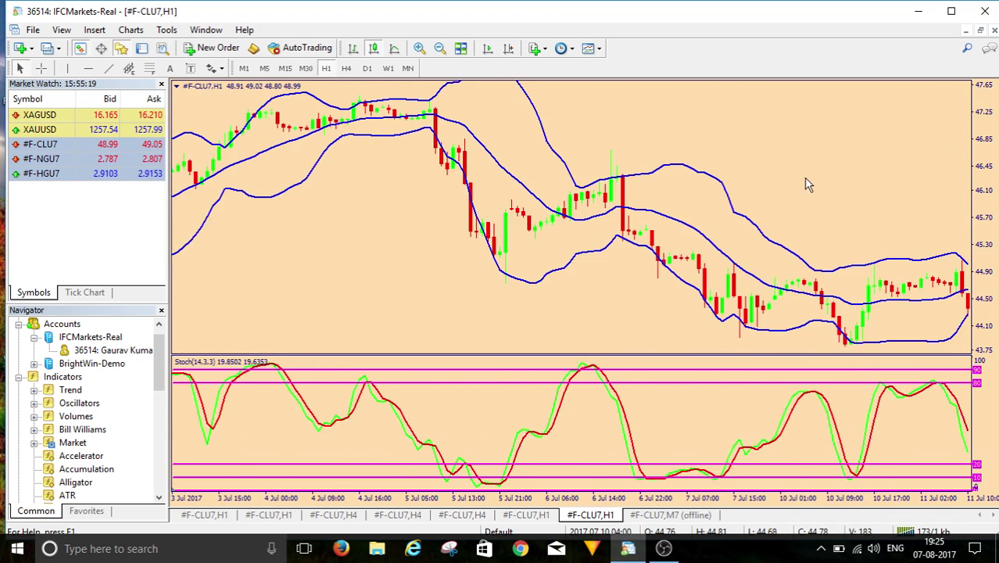
left_click_drag(383, 261, 652, 244)
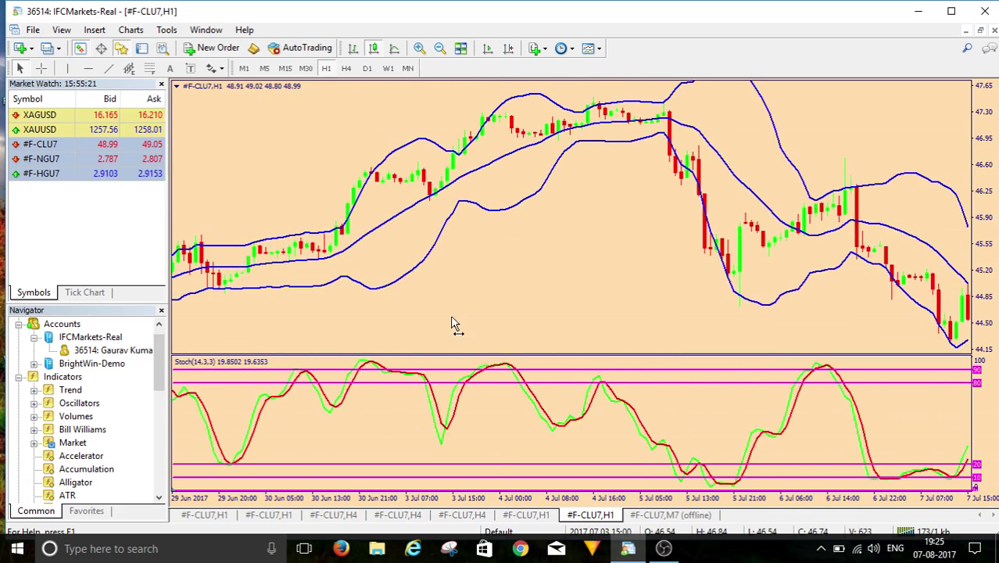
left_click_drag(453, 324, 731, 274)
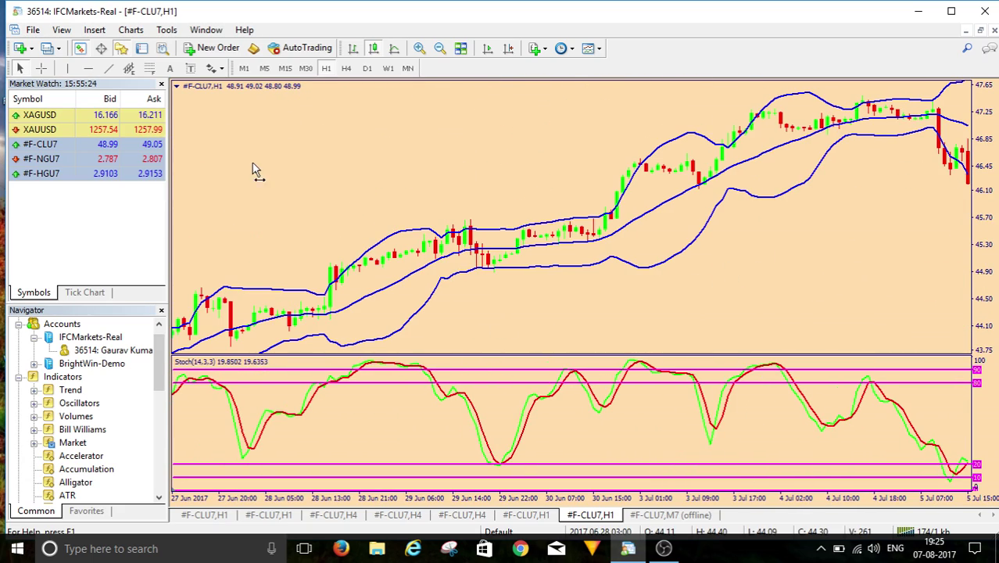
left_click_drag(256, 167, 669, 134)
left_click_drag(340, 154, 888, 216)
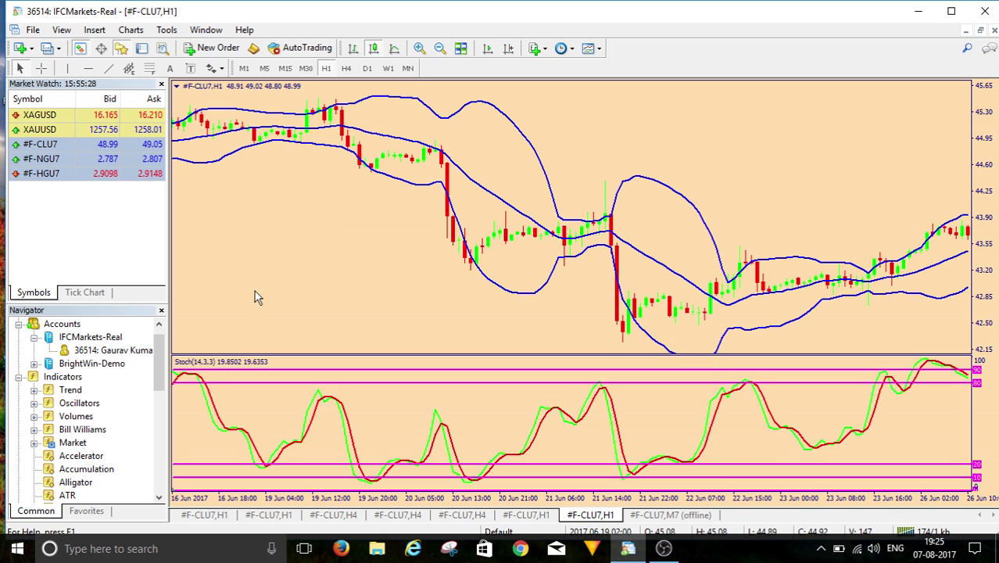
left_click_drag(339, 282, 813, 276)
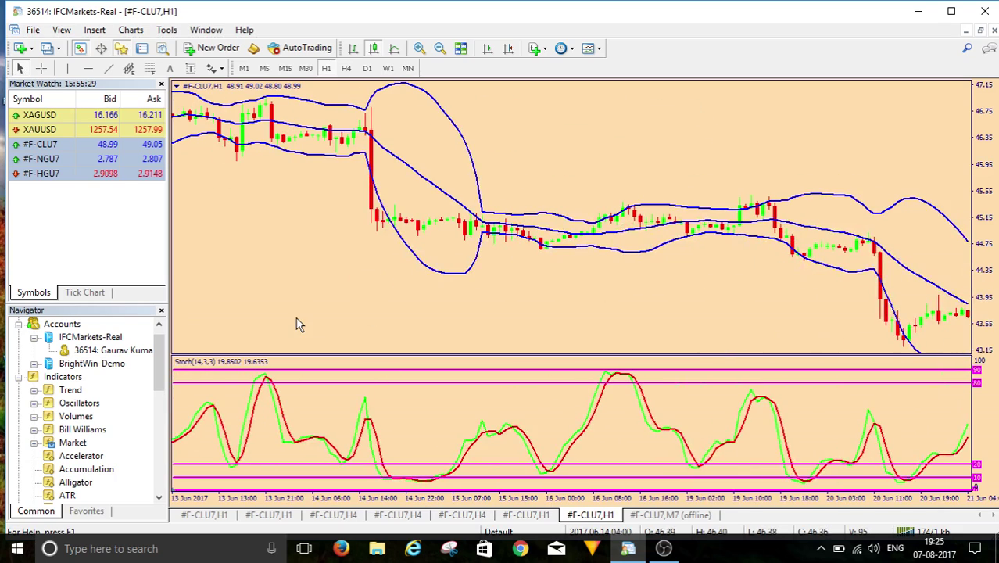
left_click_drag(295, 324, 435, 311)
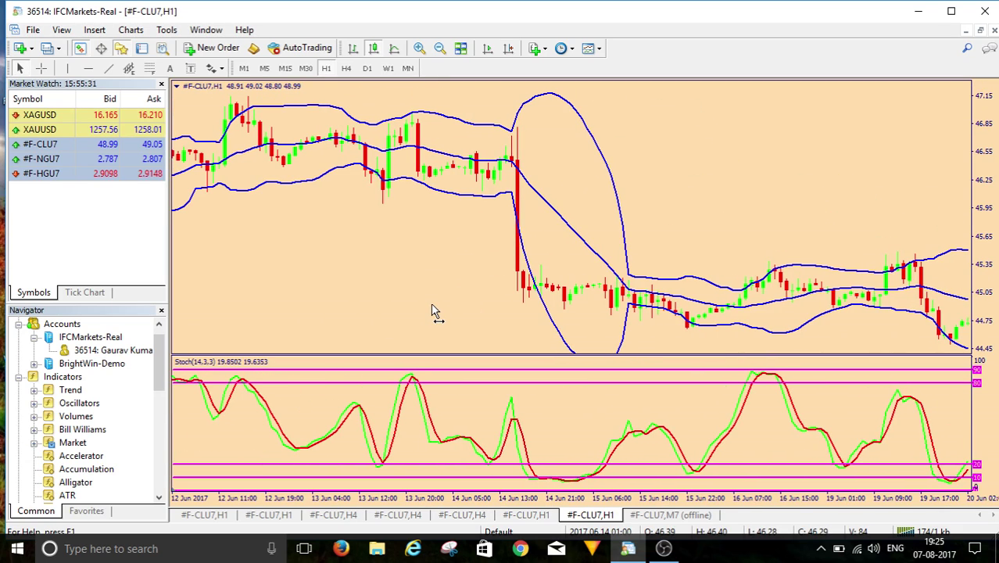
left_click_drag(314, 295, 635, 288)
left_click_drag(359, 284, 759, 289)
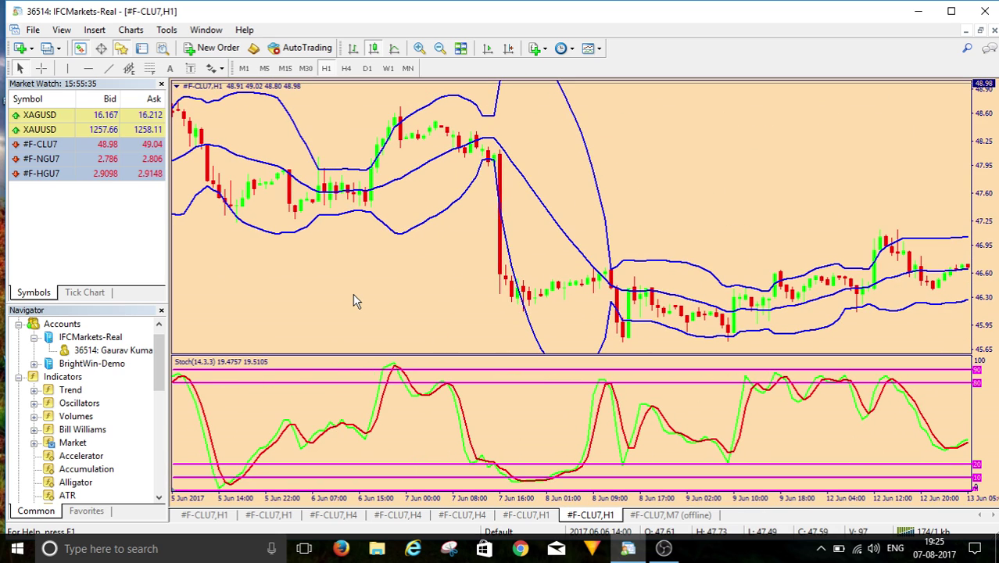
Step: Examine the candles falling along the lower Bollinger Band on 31 May 2017 with the crosshair, comparing them with the Stochastic
left_click_drag(369, 297, 707, 262)
left_click_drag(336, 307, 522, 300)
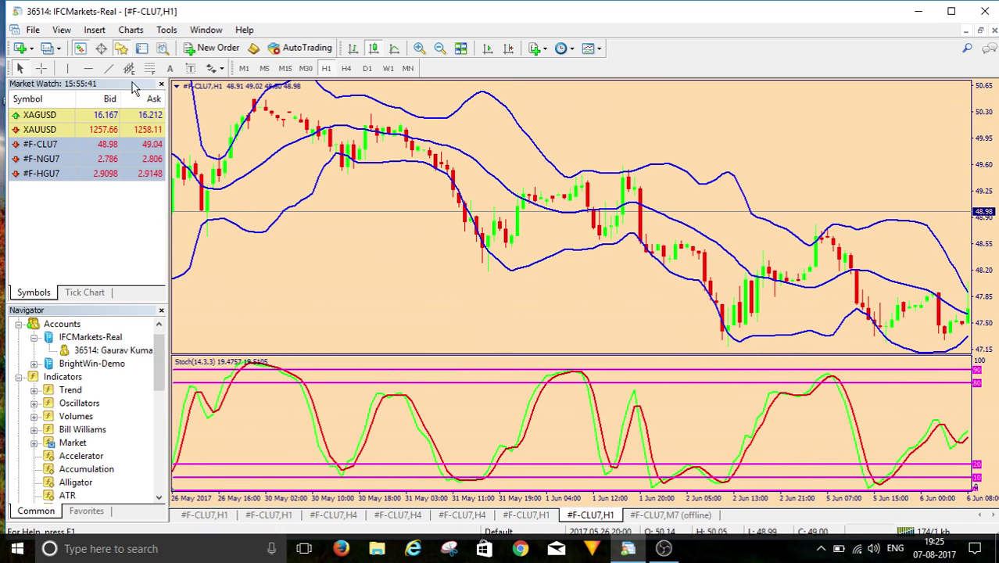
left_click(41, 68)
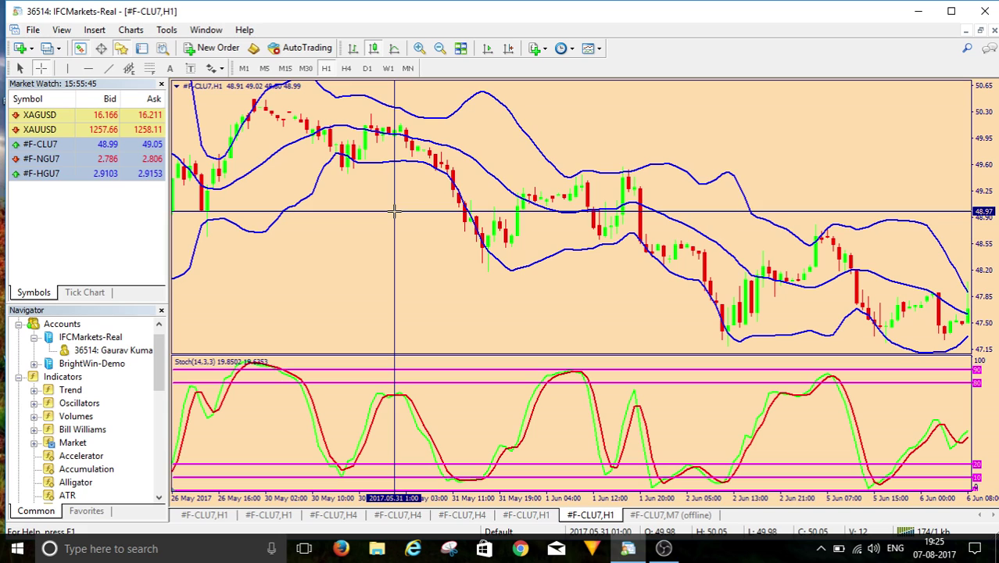
mouse_move(397, 132)
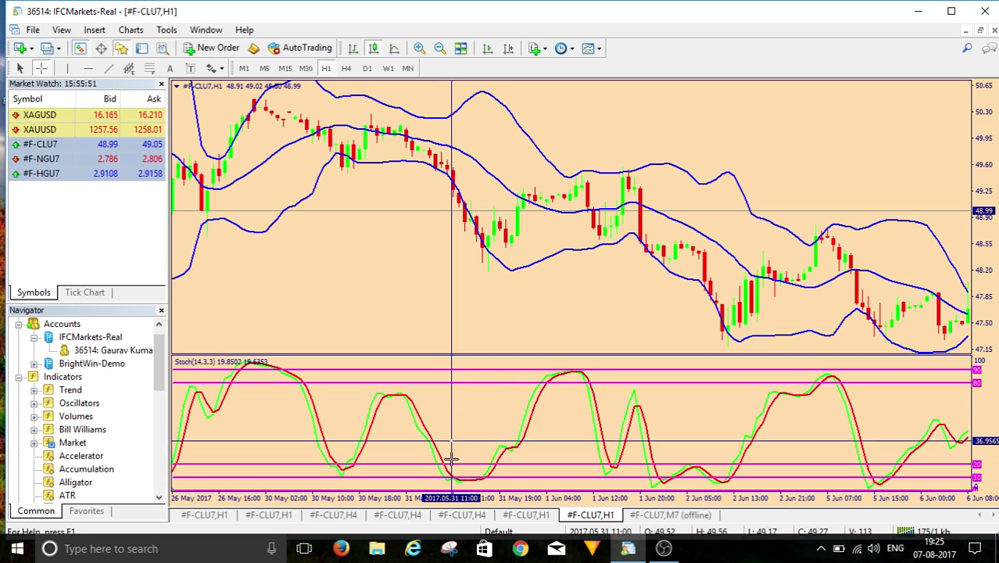
mouse_move(451, 475)
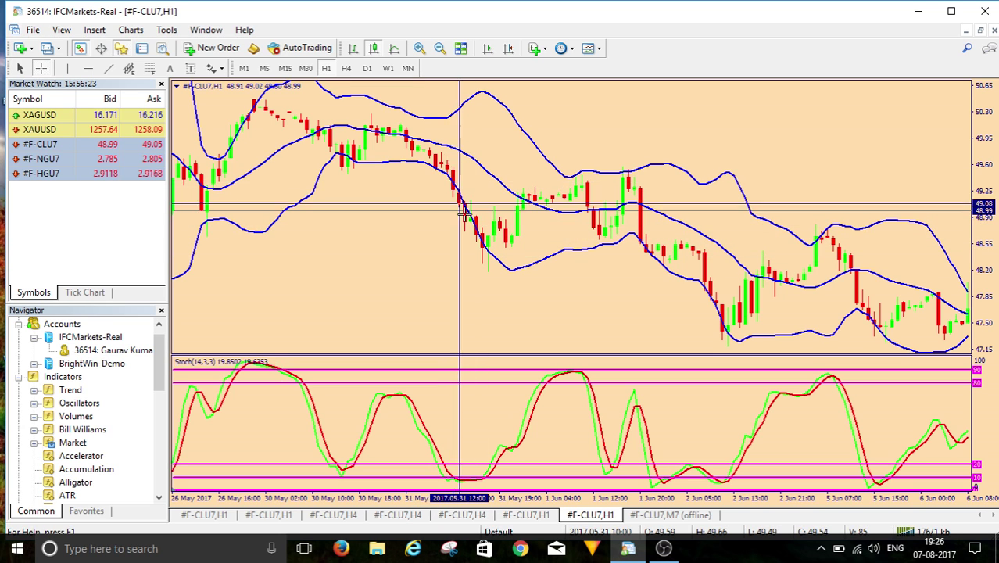
mouse_move(485, 250)
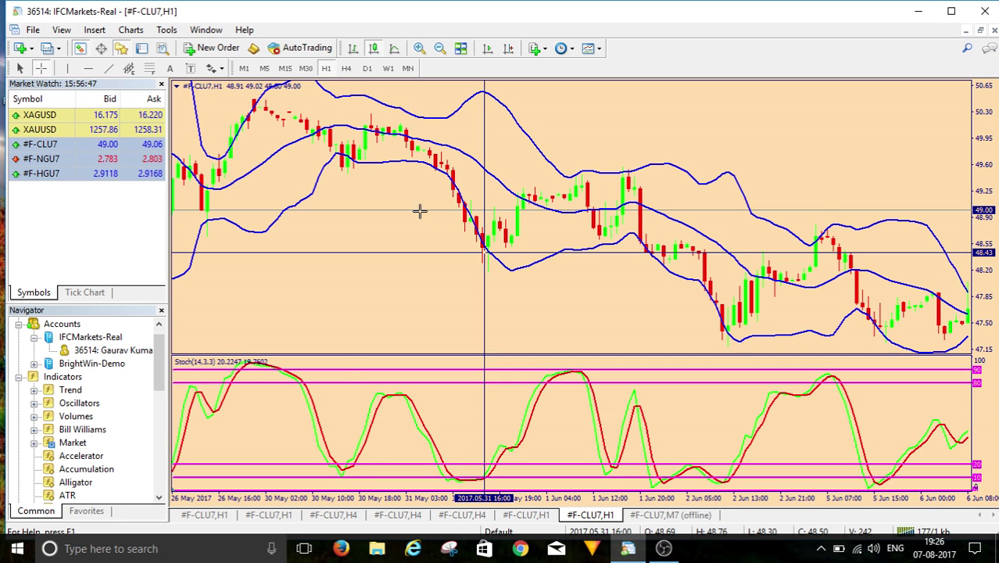
left_click(397, 273)
Step: Examine the candles at the upper Bollinger Band on 25 May 2017 and the Stochastic peak on 23 May
left_click_drag(314, 272, 545, 287)
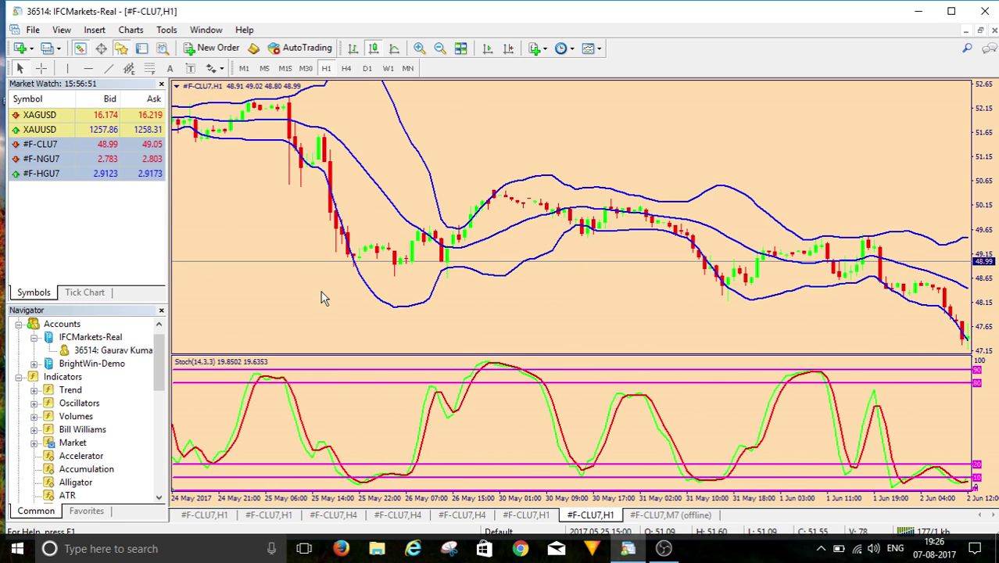
left_click_drag(321, 294, 520, 300)
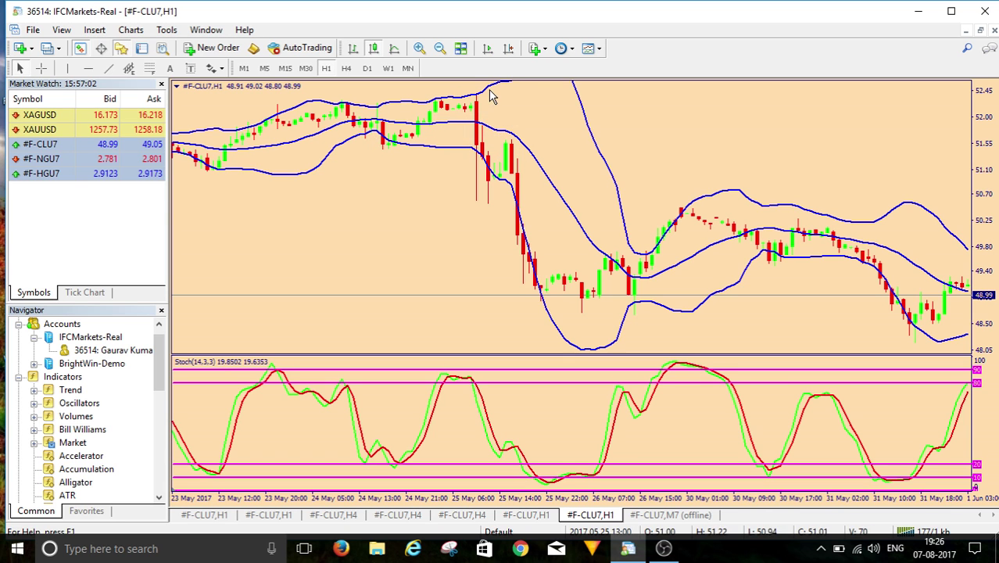
left_click_drag(349, 271, 648, 260)
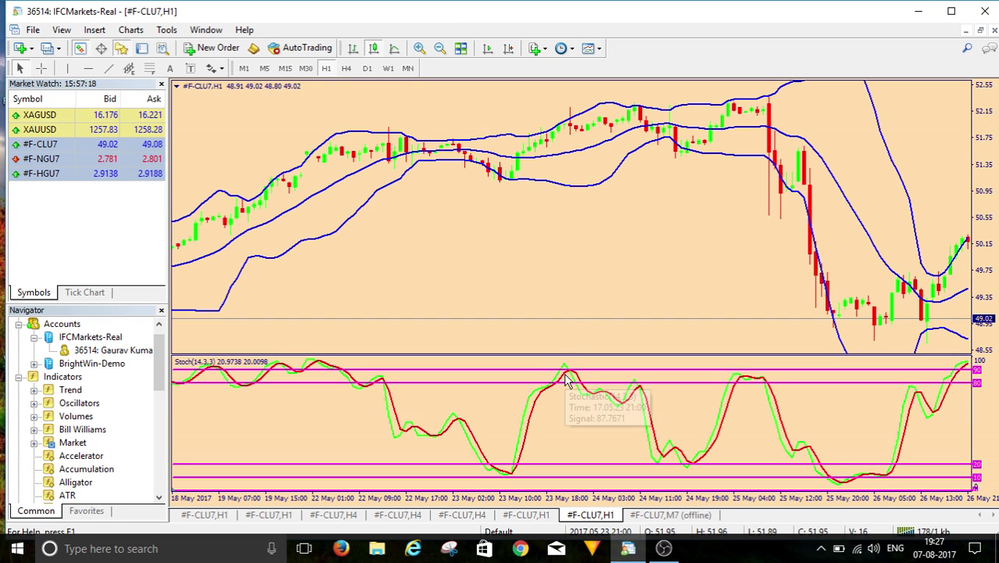
Step: Examine the Stochastic peak on 2 May 2017 and the candles from 1 to 5 May against the Bollinger Bands
left_click_drag(426, 252, 760, 272)
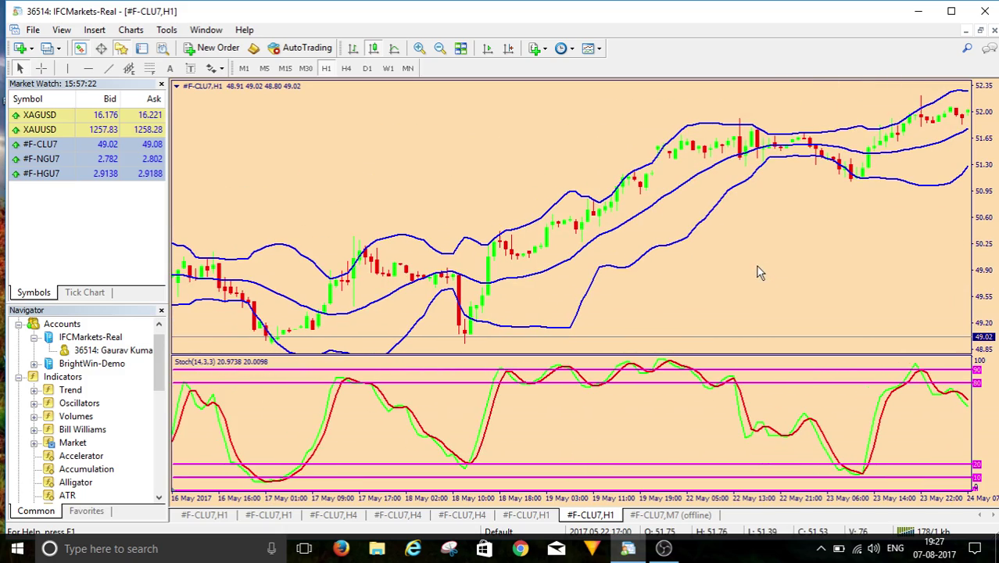
left_click_drag(390, 185, 745, 181)
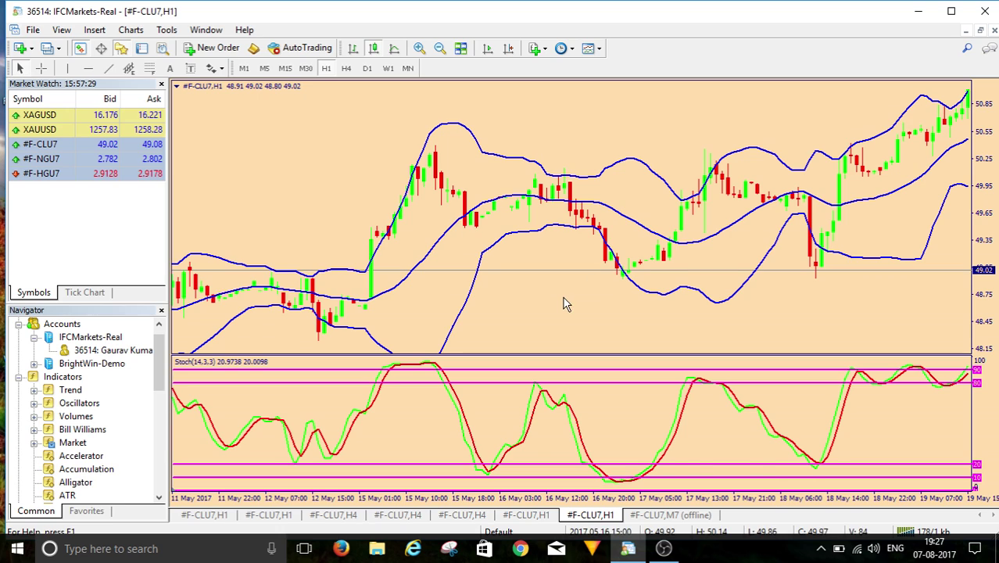
left_click_drag(565, 303, 740, 310)
left_click_drag(371, 158, 827, 212)
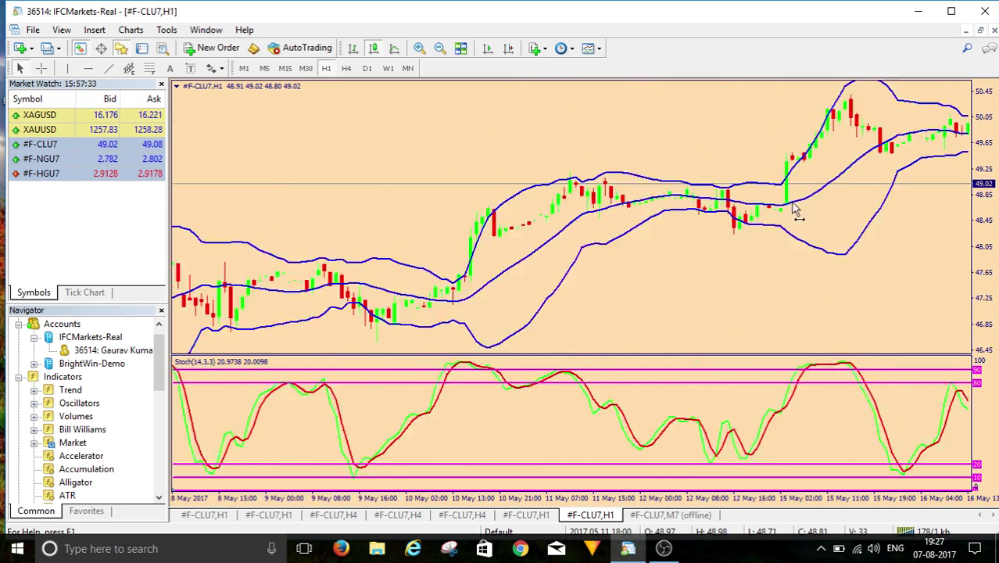
left_click_drag(539, 291, 719, 293)
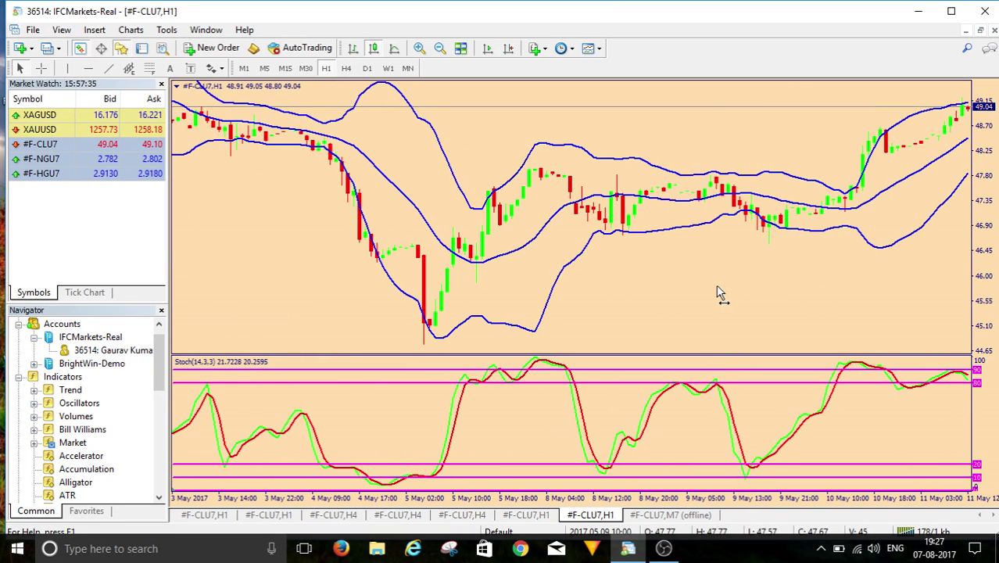
left_click_drag(323, 280, 682, 316)
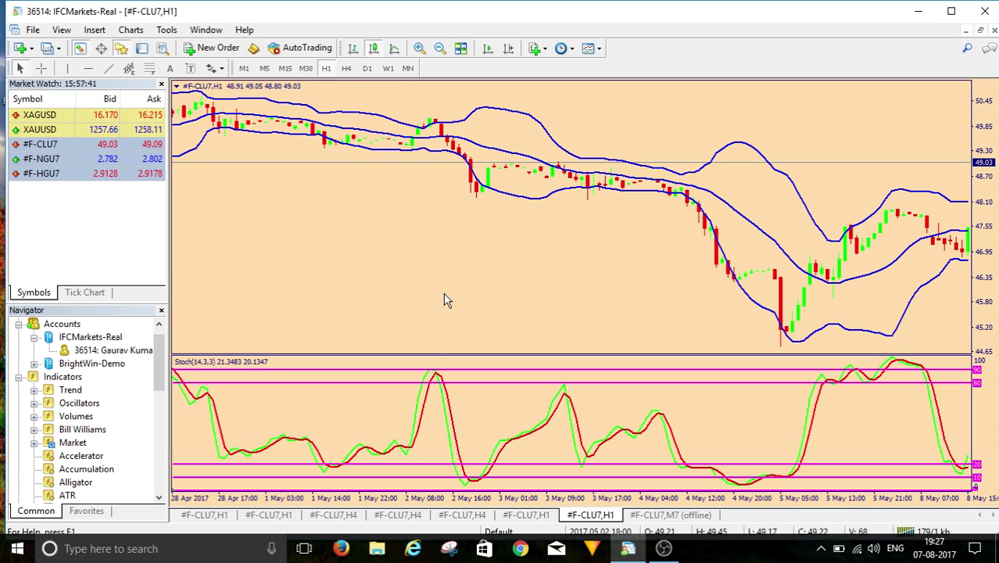
mouse_move(437, 377)
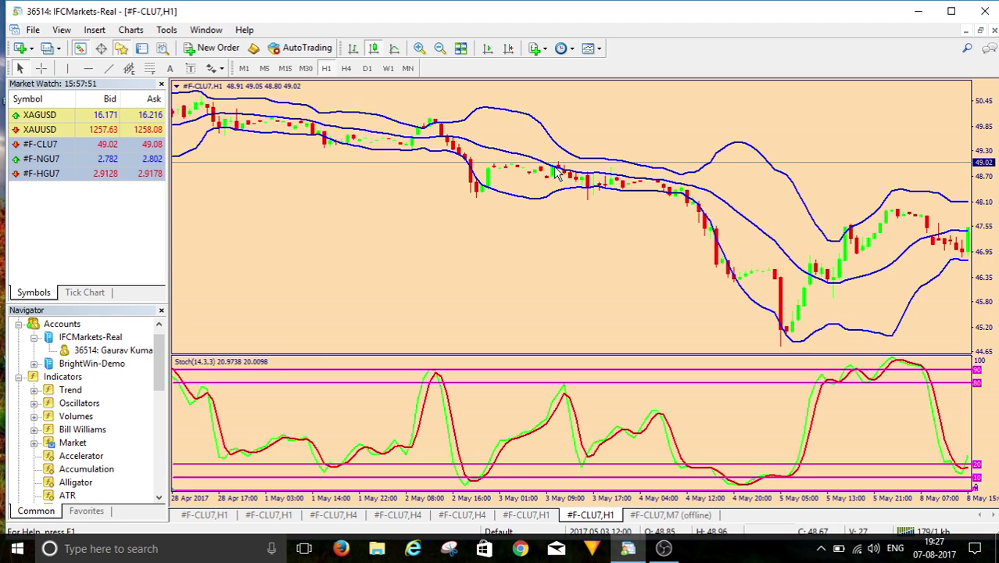
mouse_move(647, 184)
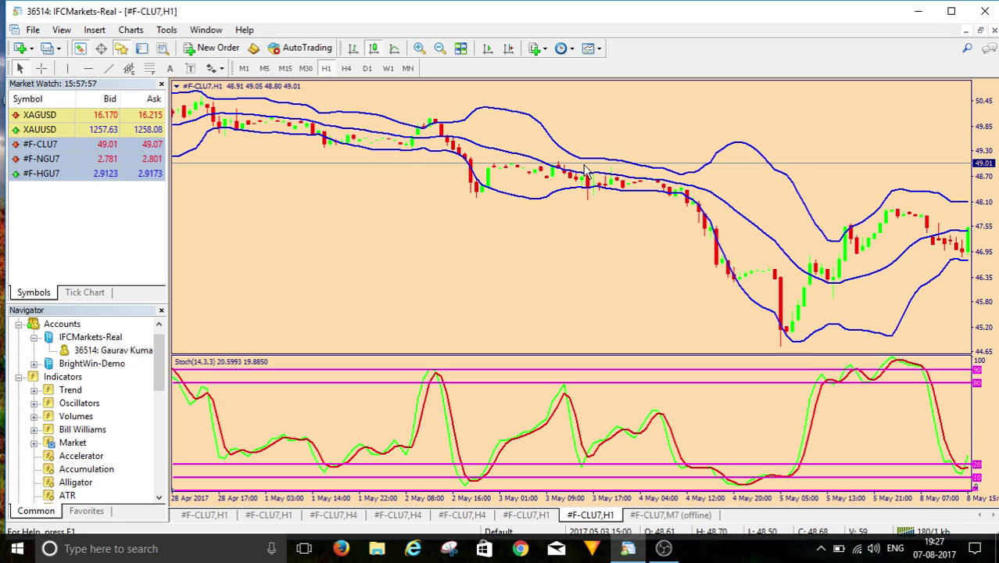
mouse_move(633, 169)
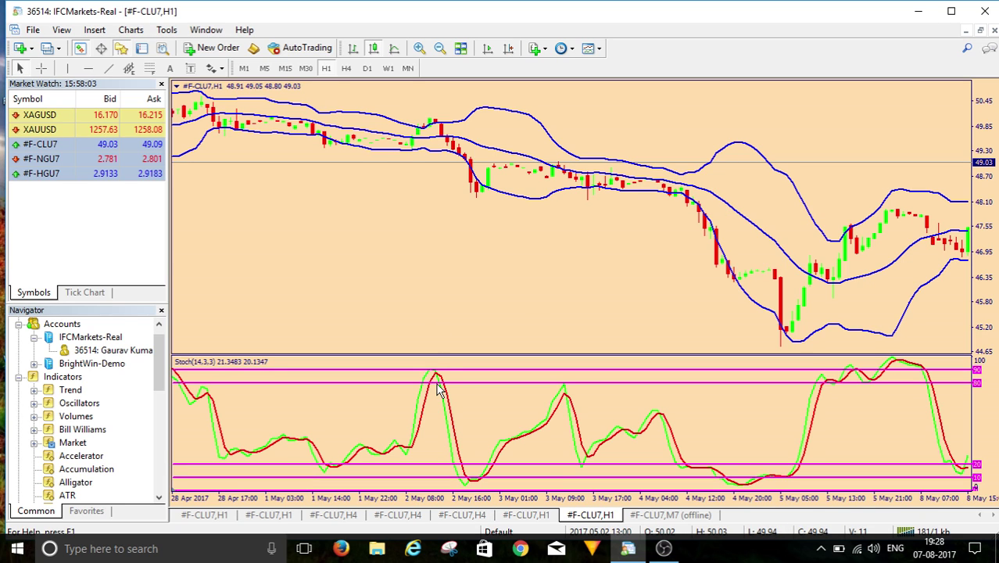
mouse_move(807, 269)
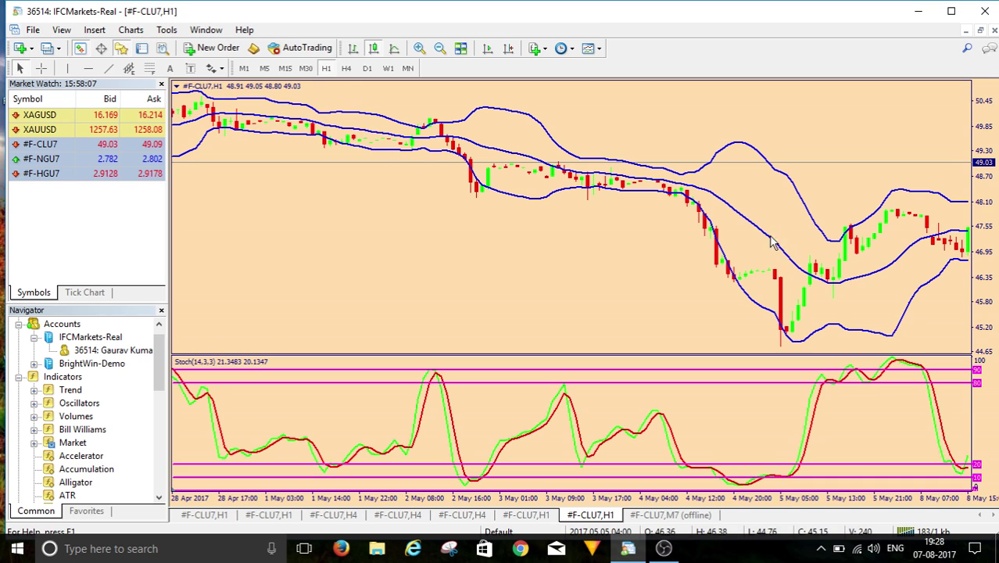
left_click_drag(325, 246, 491, 258)
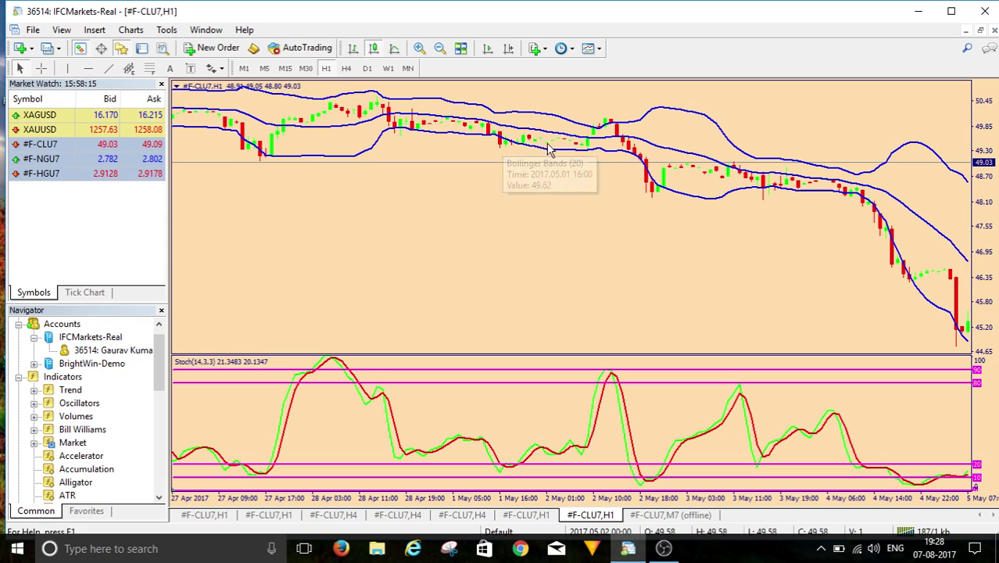
mouse_move(614, 130)
Step: Examine the candles around the Bollinger Bands on 24 and 25 April 2017, comparing them with the Stochastic peak and decline
left_click_drag(359, 232, 640, 237)
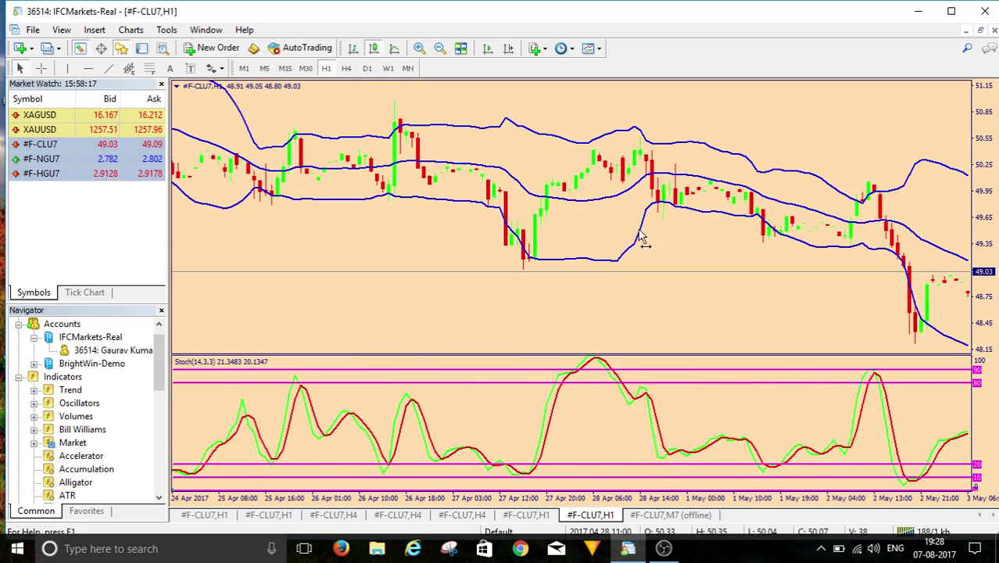
left_click_drag(358, 234, 555, 234)
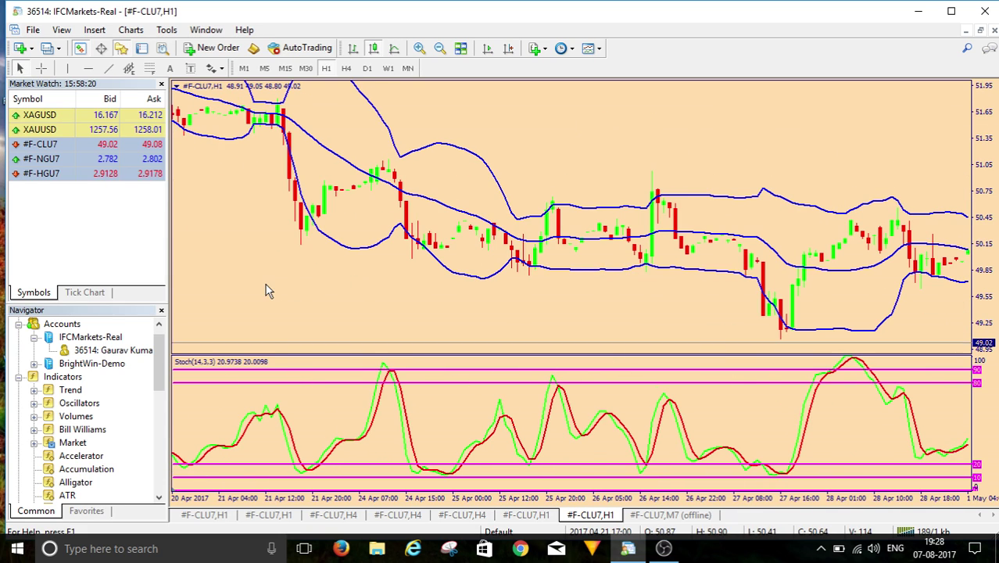
left_click_drag(292, 286, 569, 309)
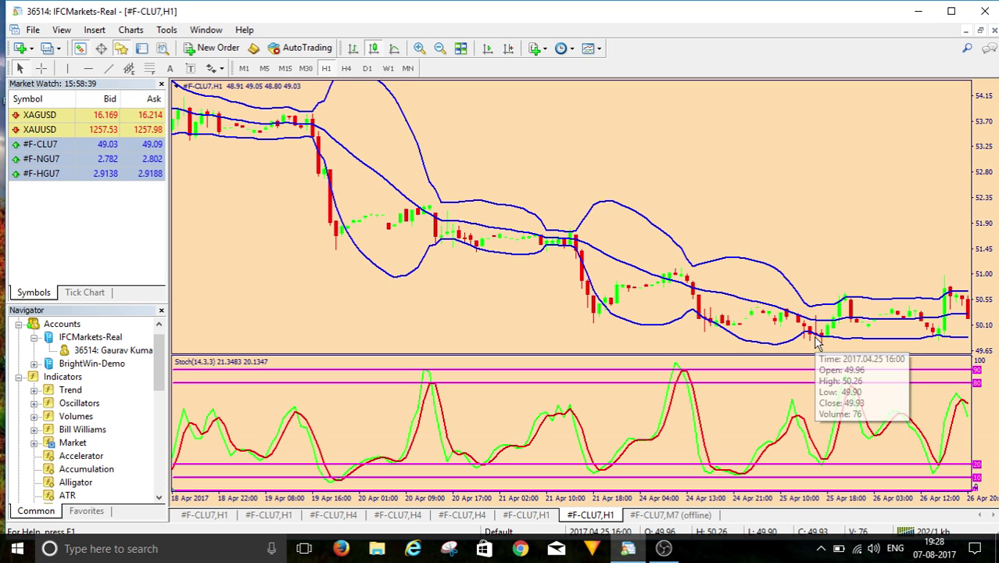
mouse_move(700, 324)
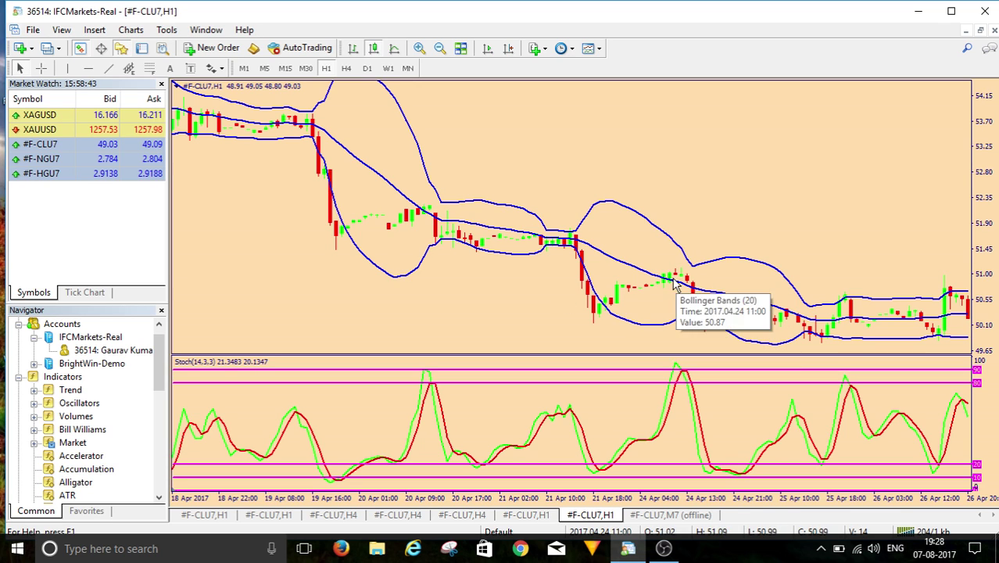
mouse_move(682, 291)
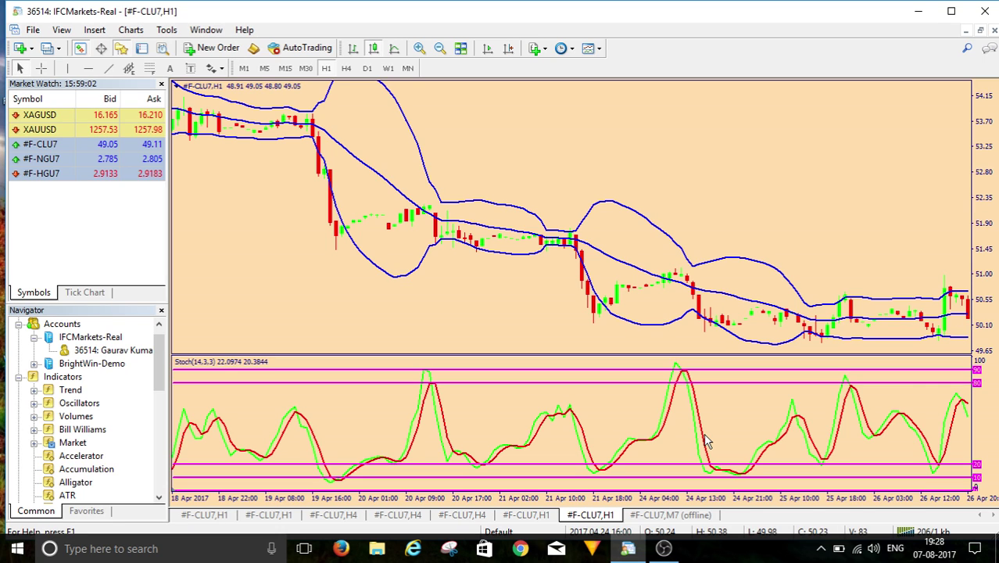
left_click(663, 547)
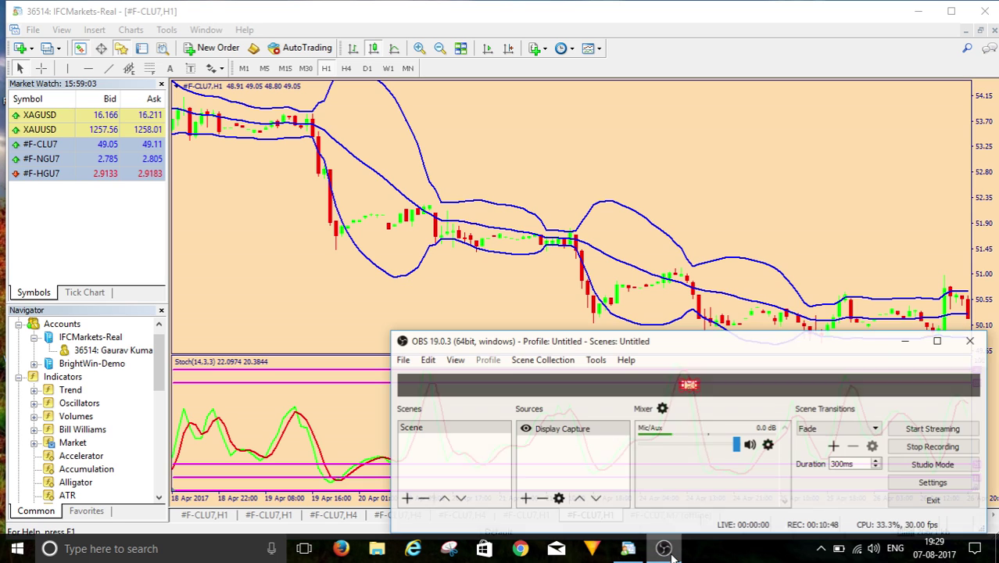